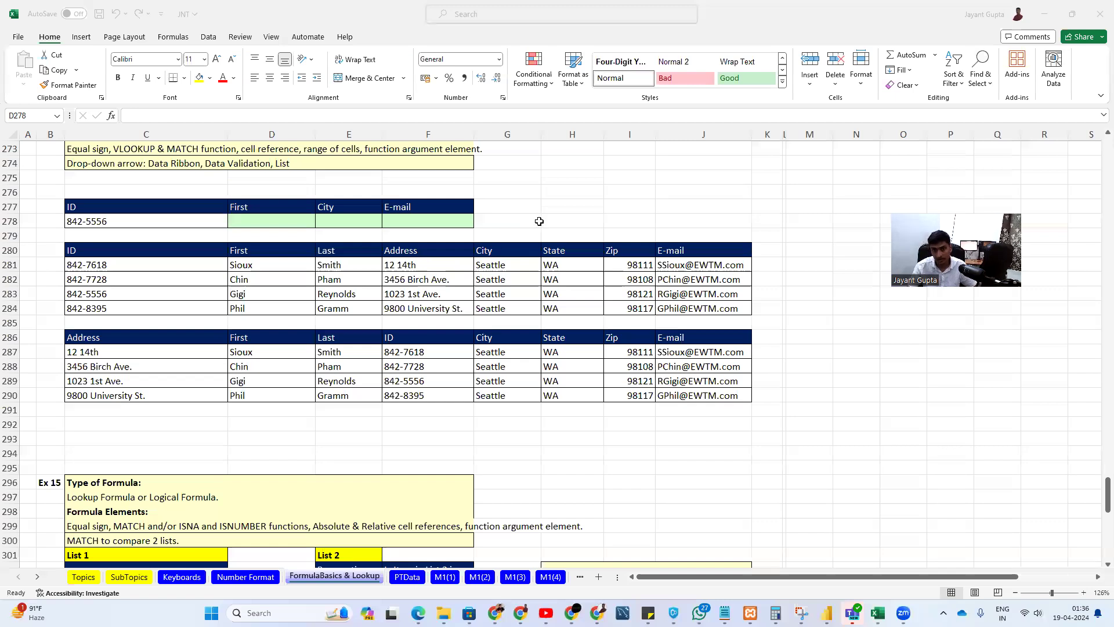
- Examine the lookup row's ID, First, City and E-mail cells and the ID column of the table below it
click(540, 221)
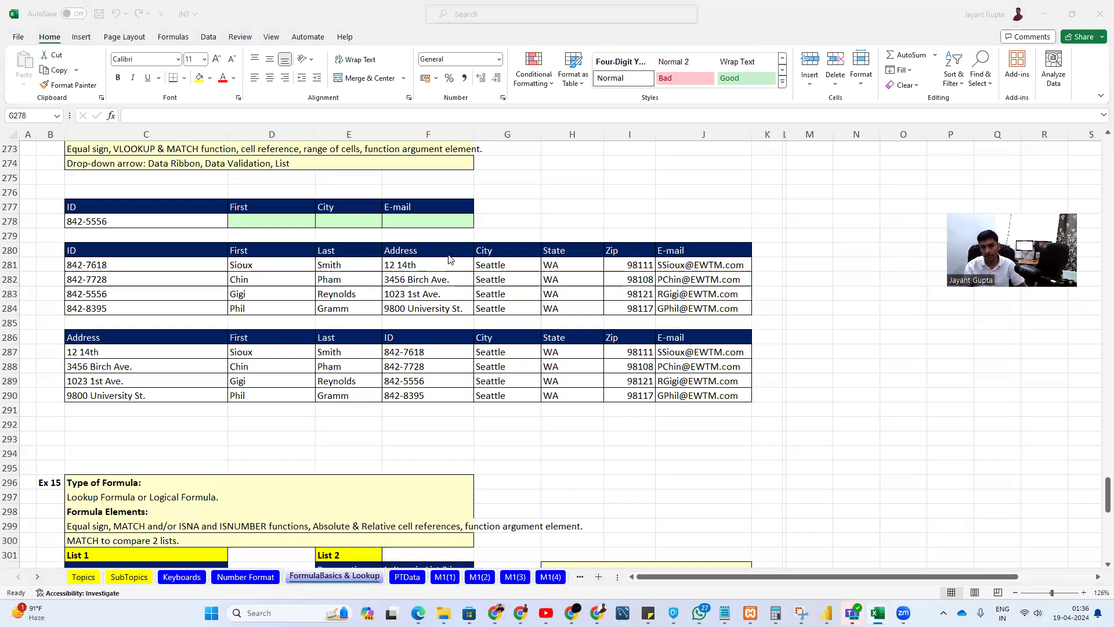
drag(104, 209, 420, 224)
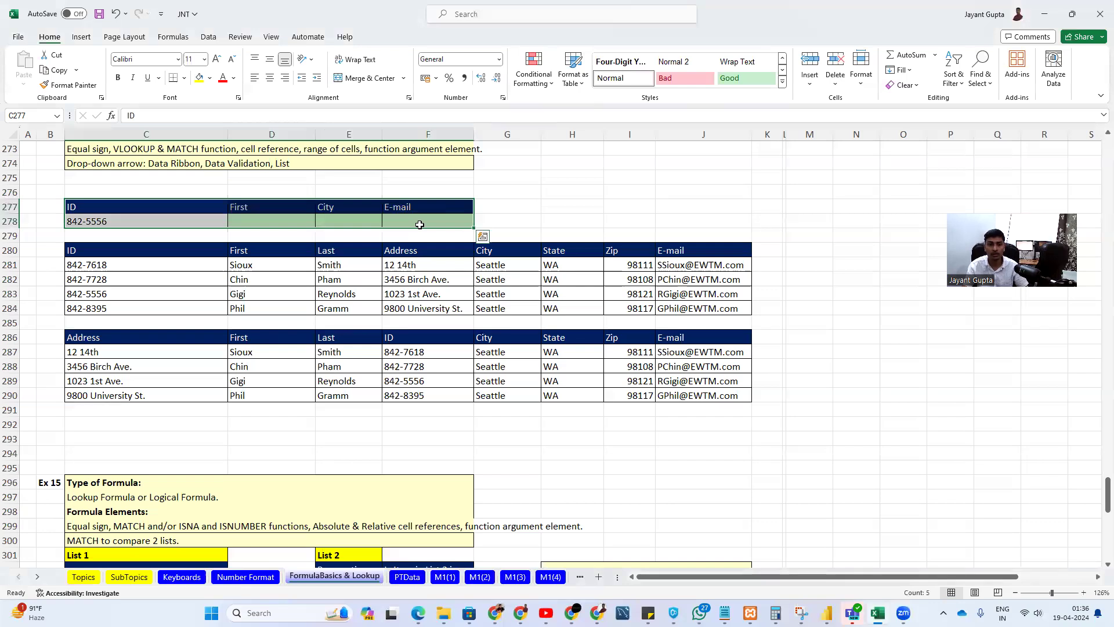
drag(174, 251, 176, 302)
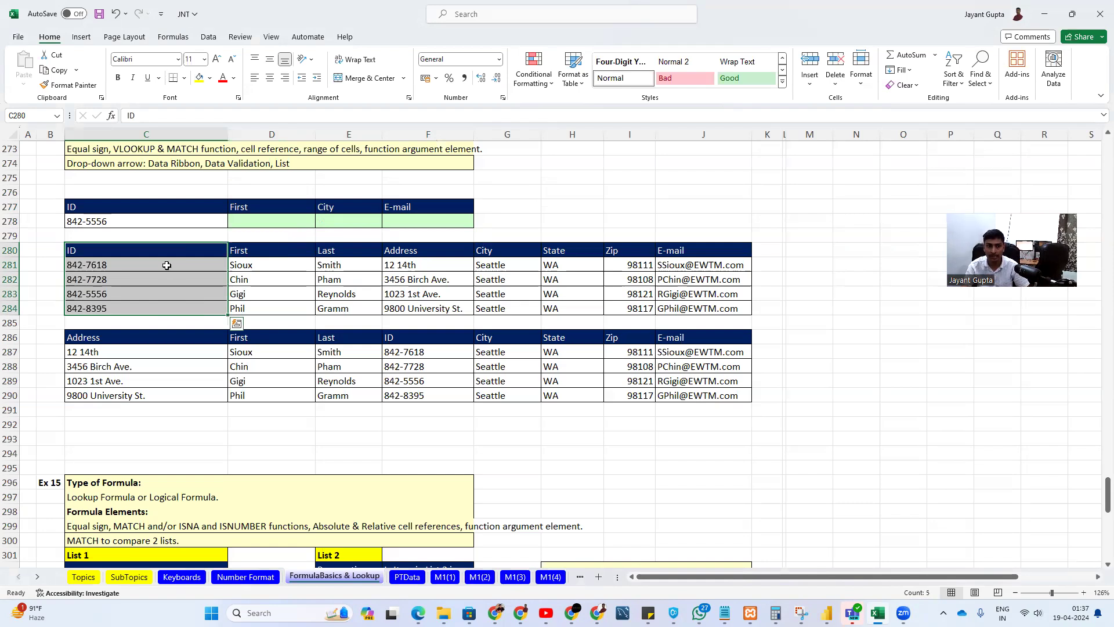
click(142, 223)
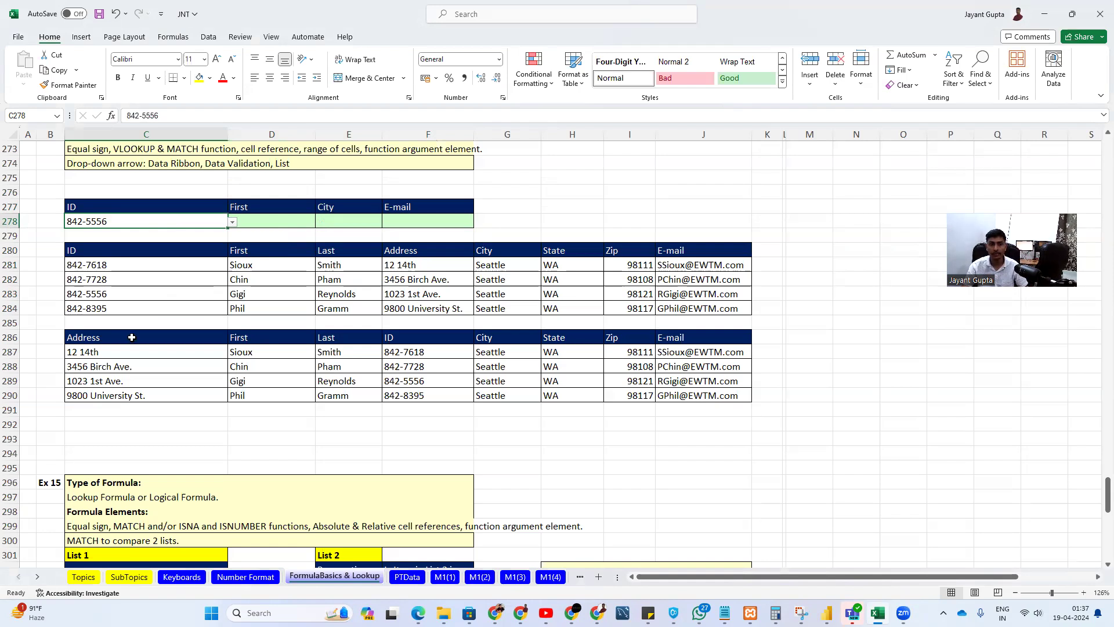
click(283, 219)
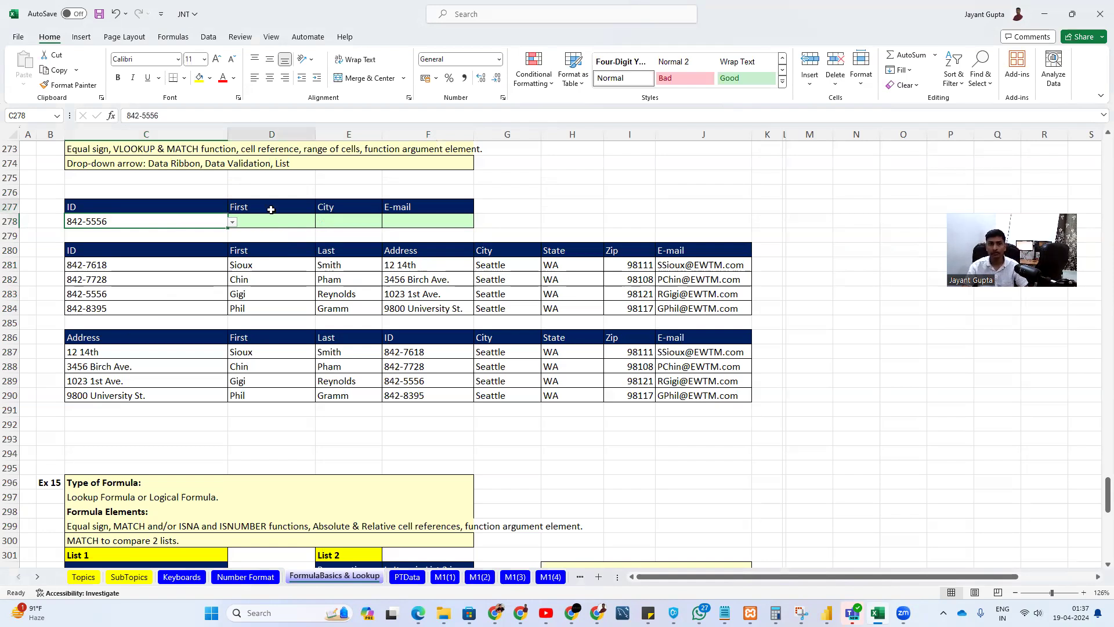
click(332, 223)
click(405, 223)
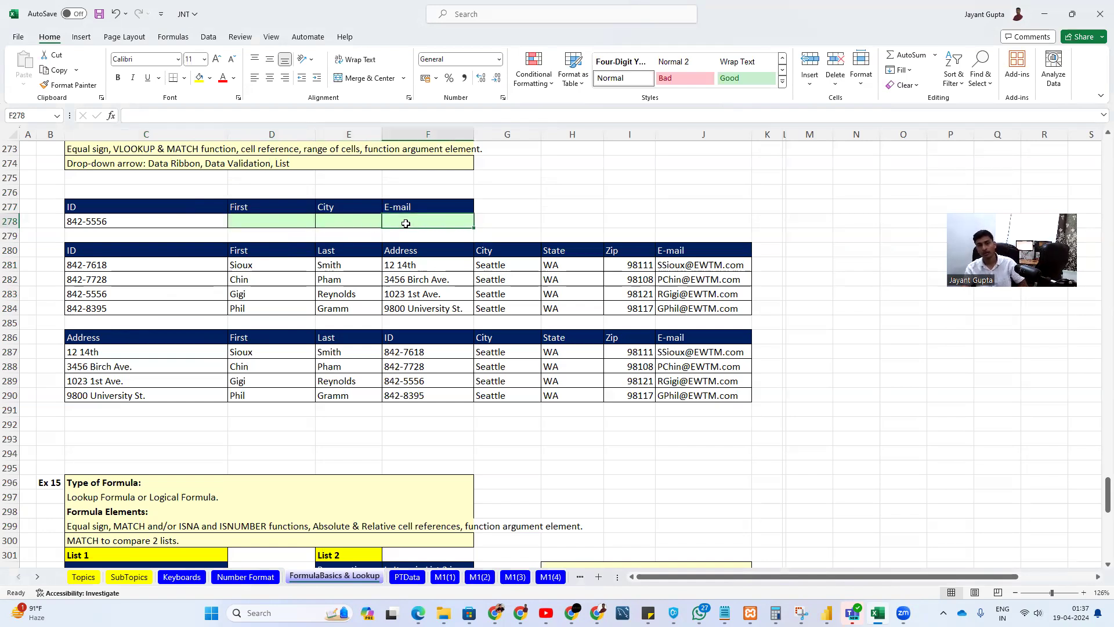
click(171, 264)
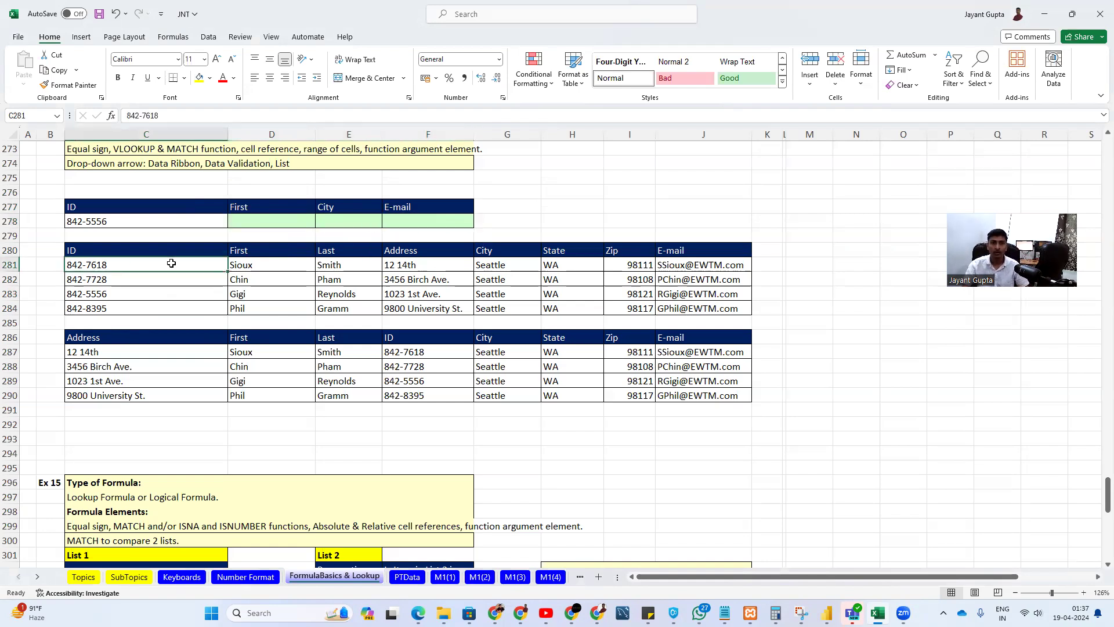
key(Up)
key(Up)
key(Up)
key(Right)
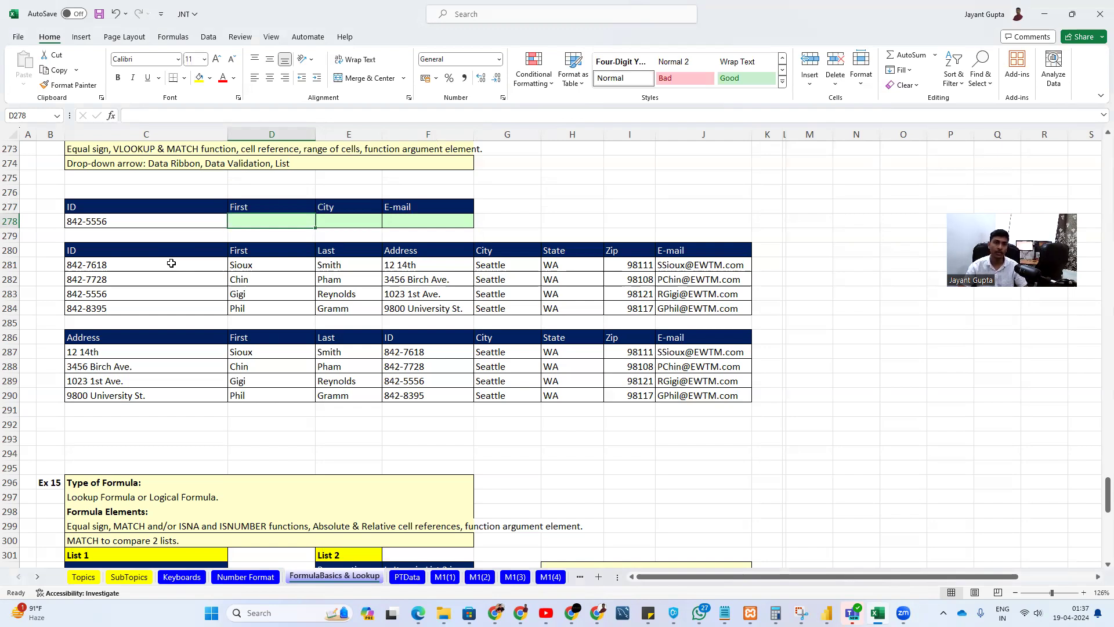
text(=)
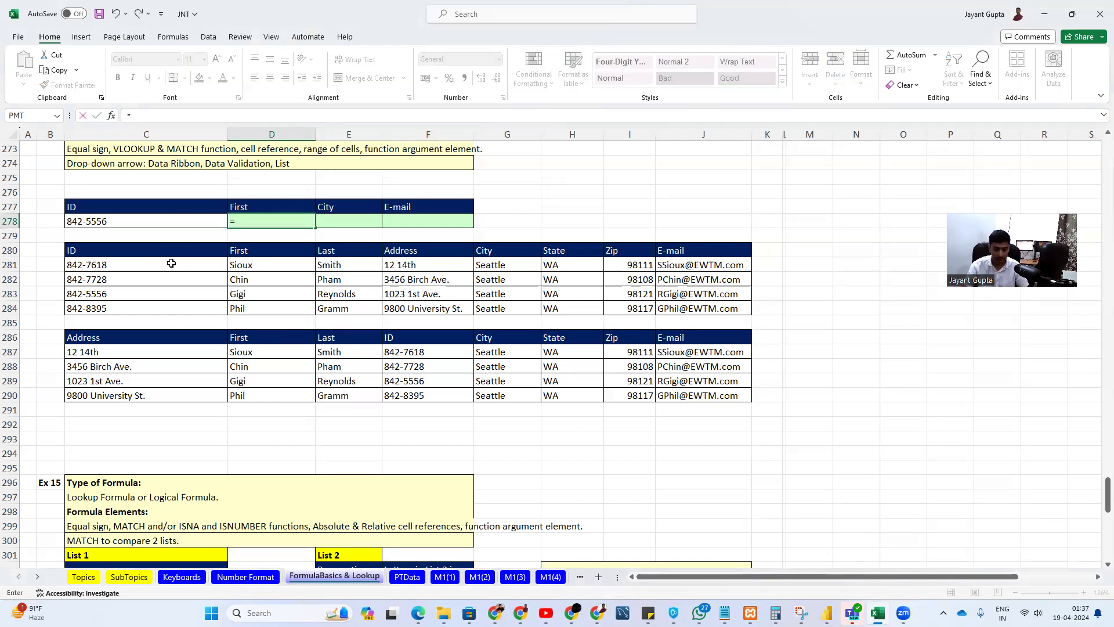
text(vl)
key(Tab)
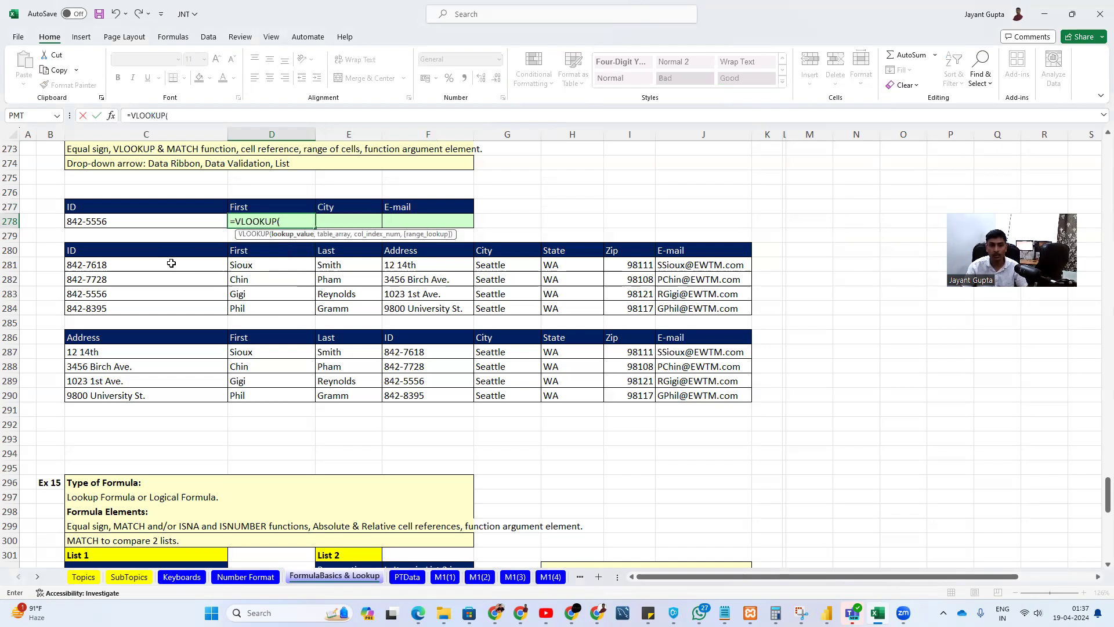
key(BackSpace)
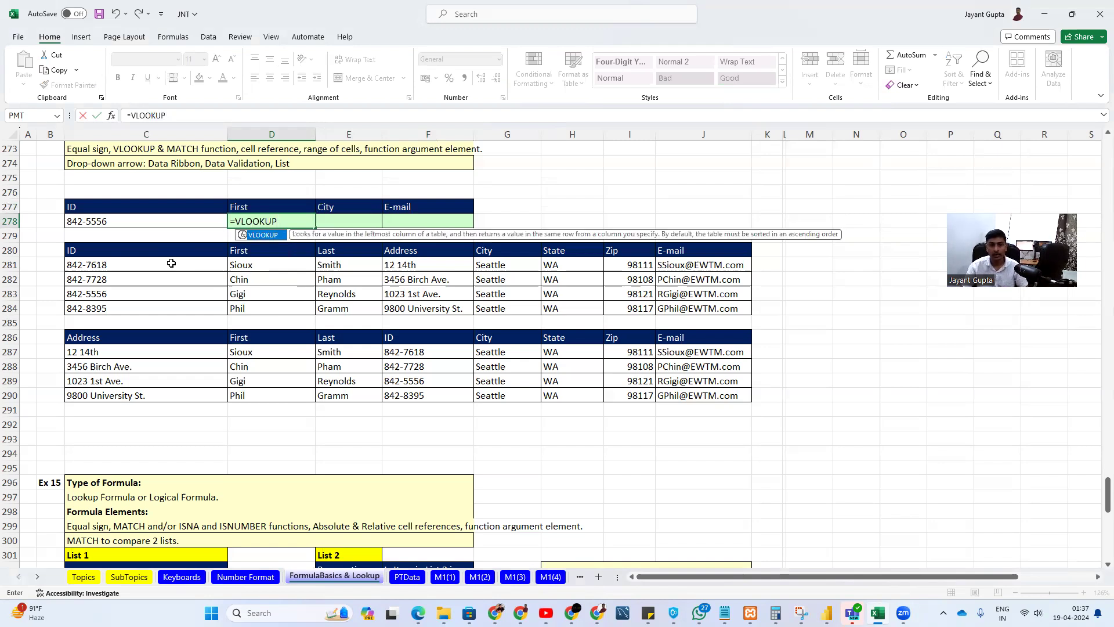
double_click(265, 234)
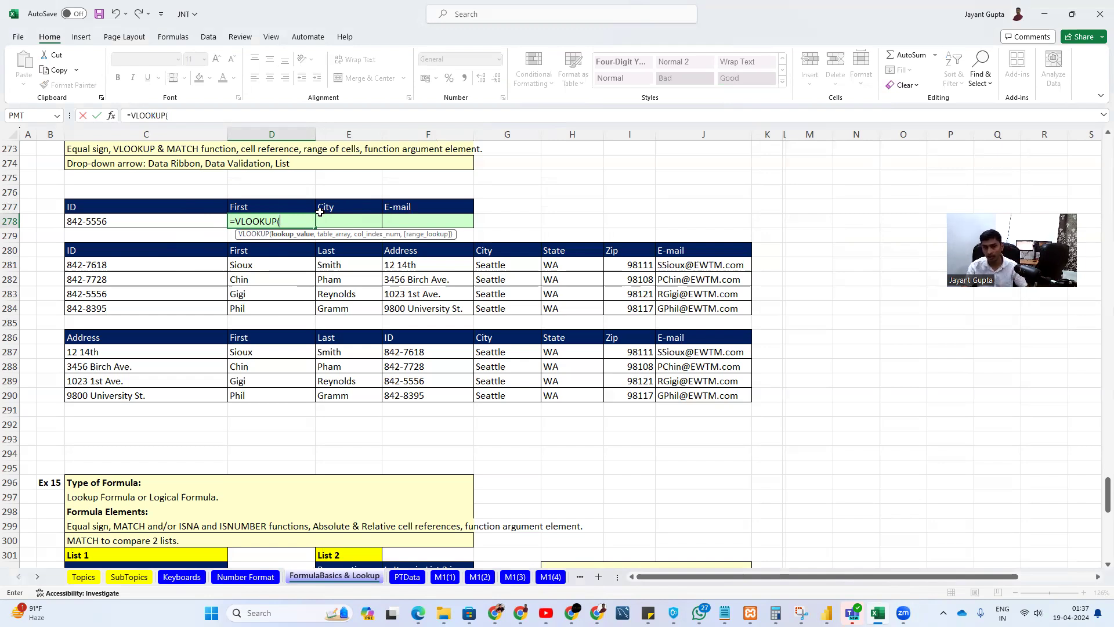
key(Escape)
text(=vl)
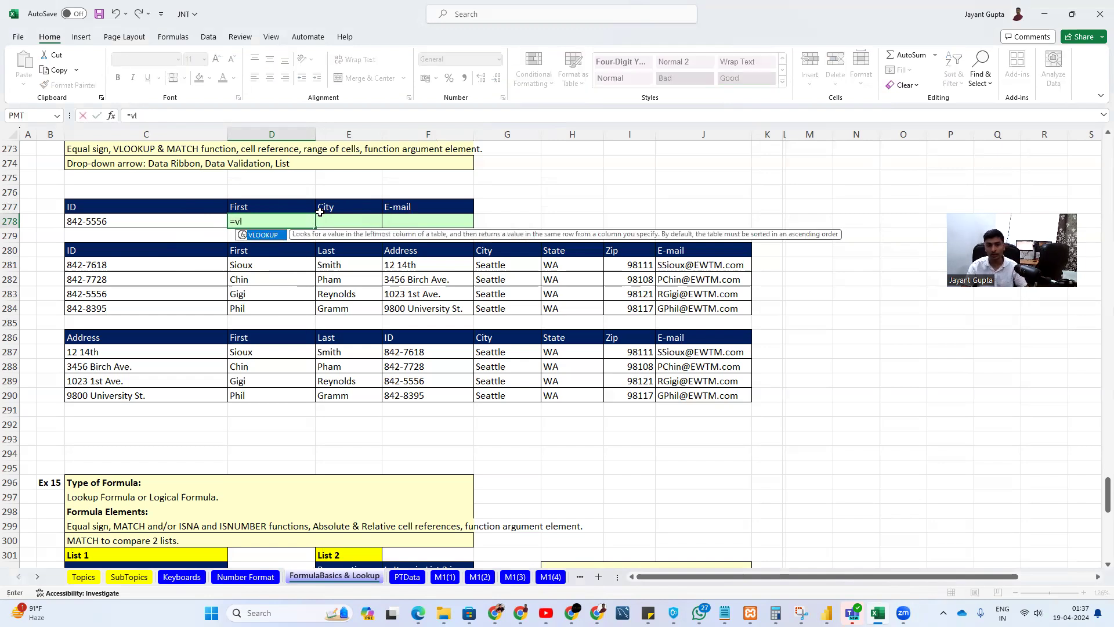
key(Return)
key(Up)
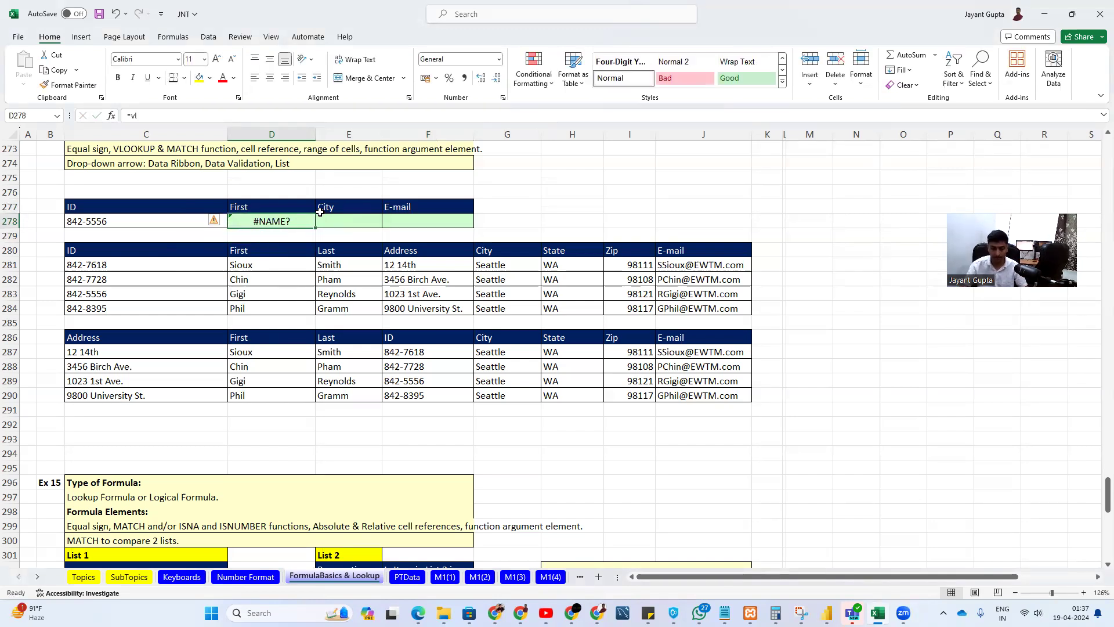
- Enter a VLOOKUP formula in D278 that looks up C278 in $C$280:$J$284 and returns column 2 with exact match (FALSE)
text(=vl)
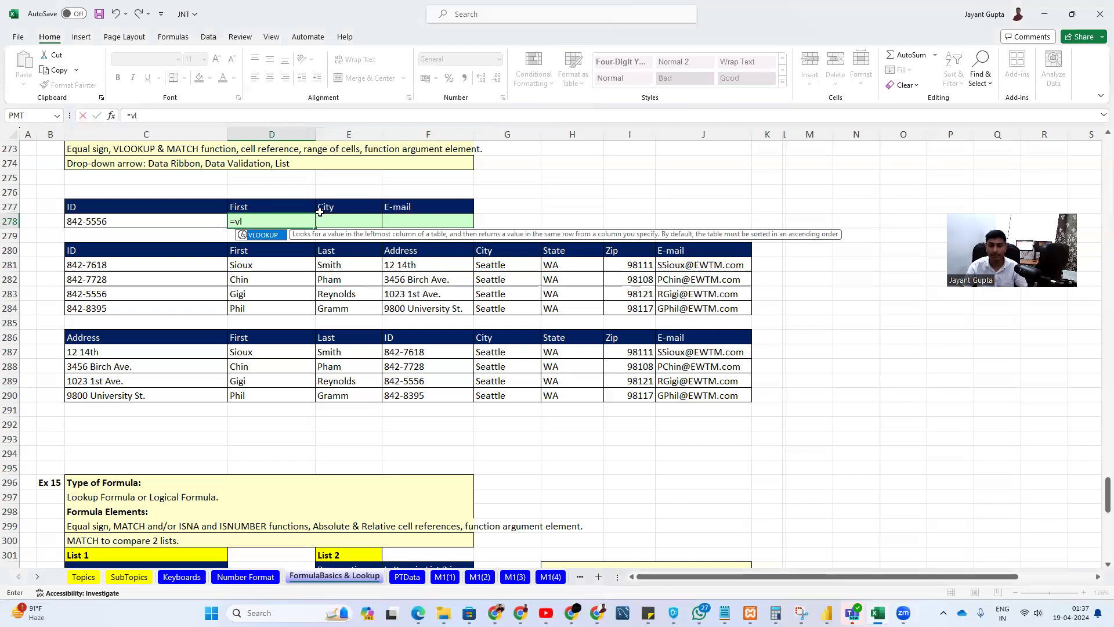
key(Tab)
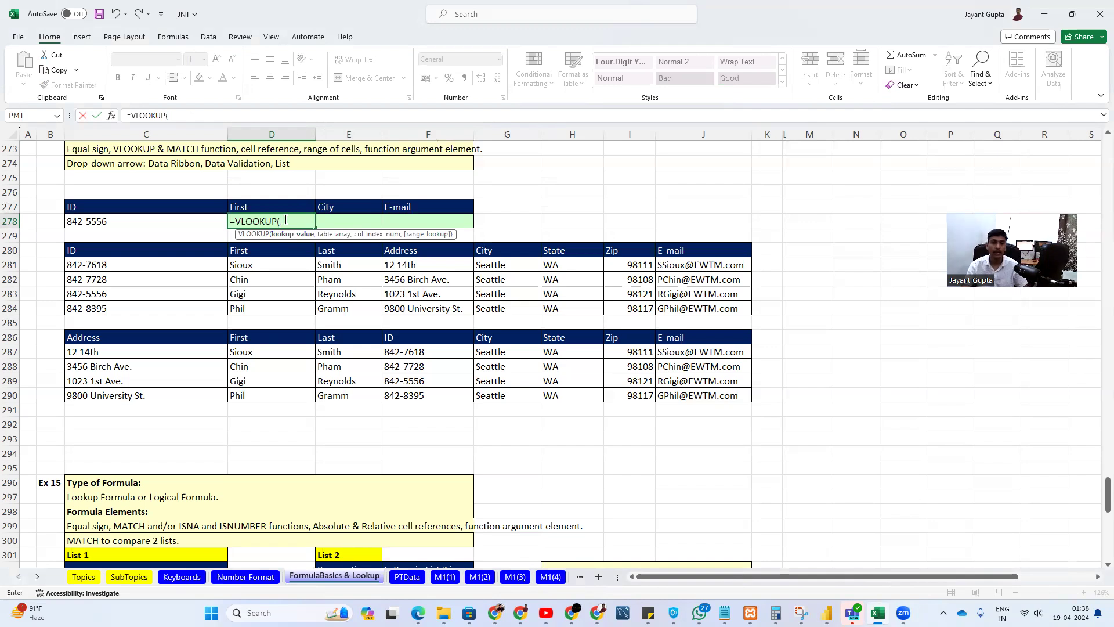
click(103, 222)
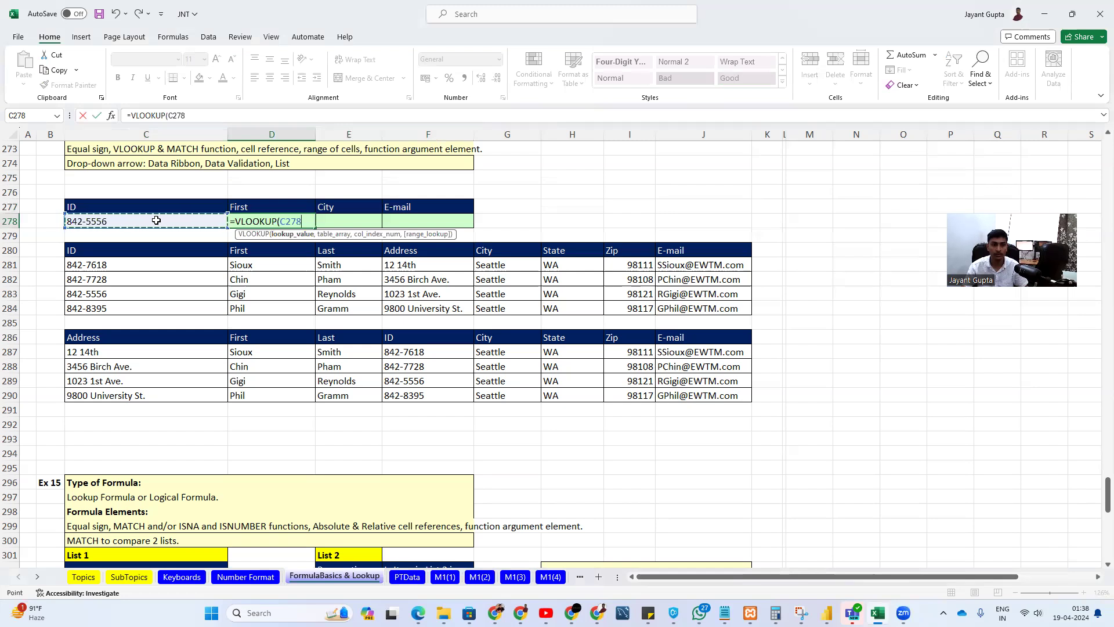
text(,)
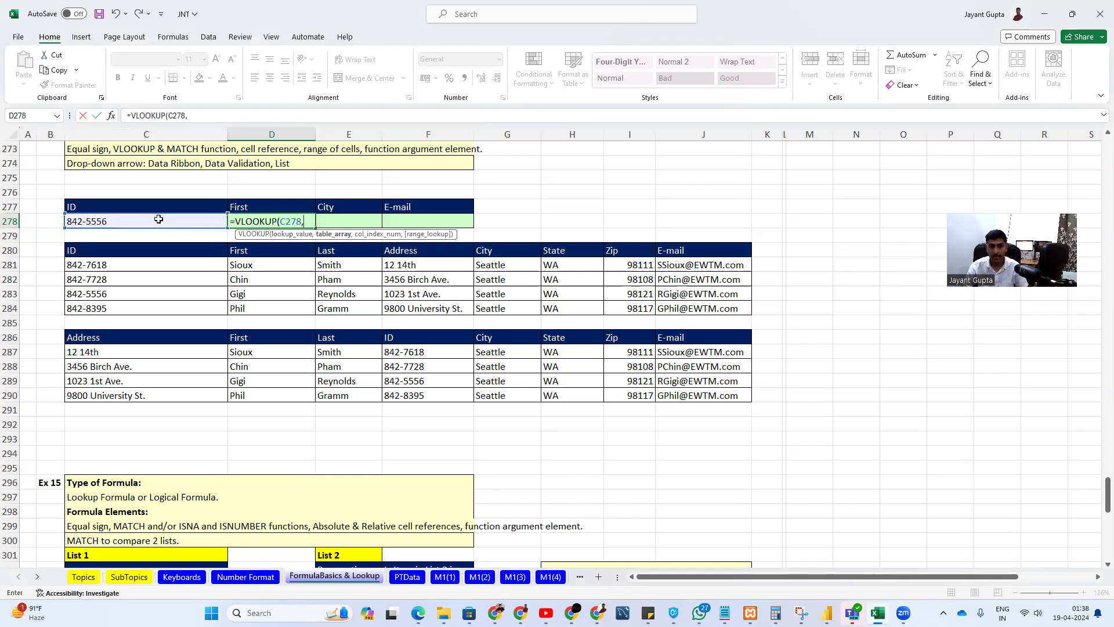
drag(140, 255, 718, 313)
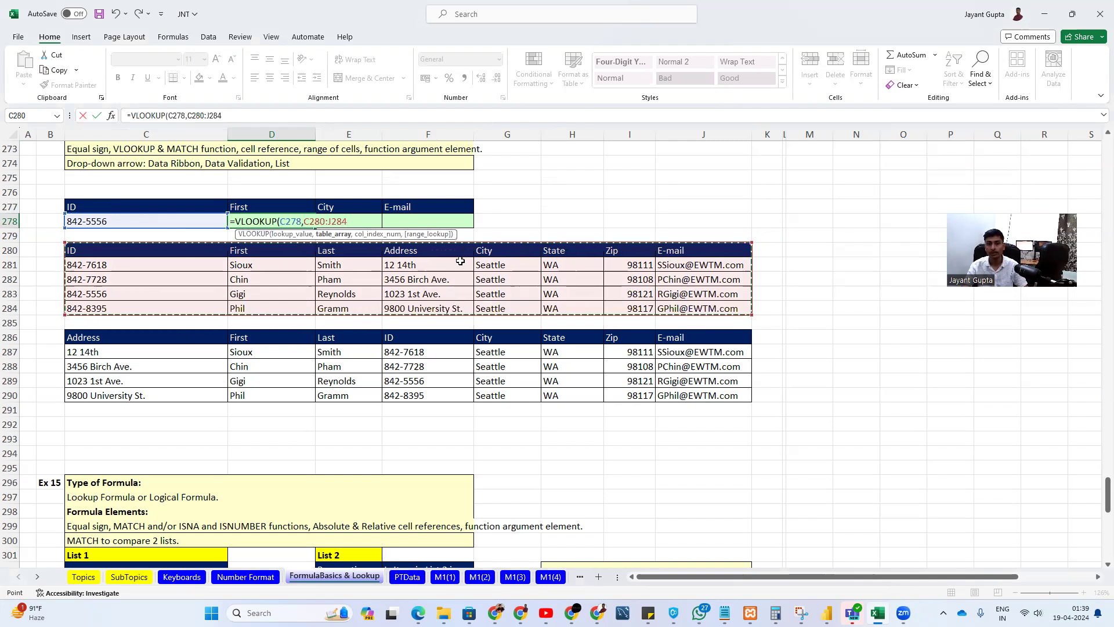
key(F4)
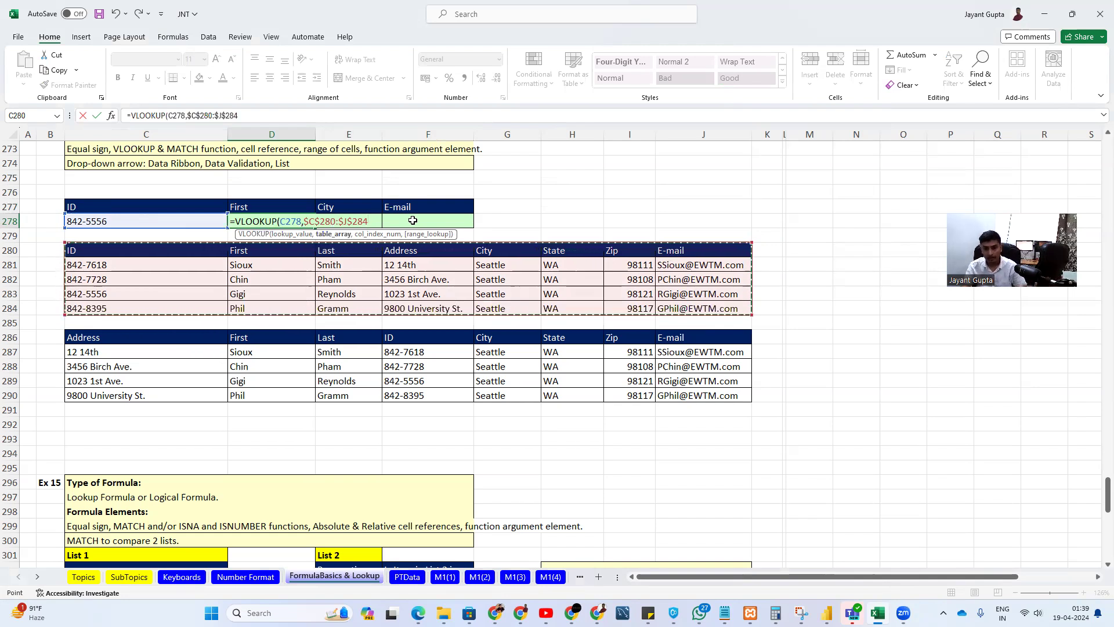
text(,)
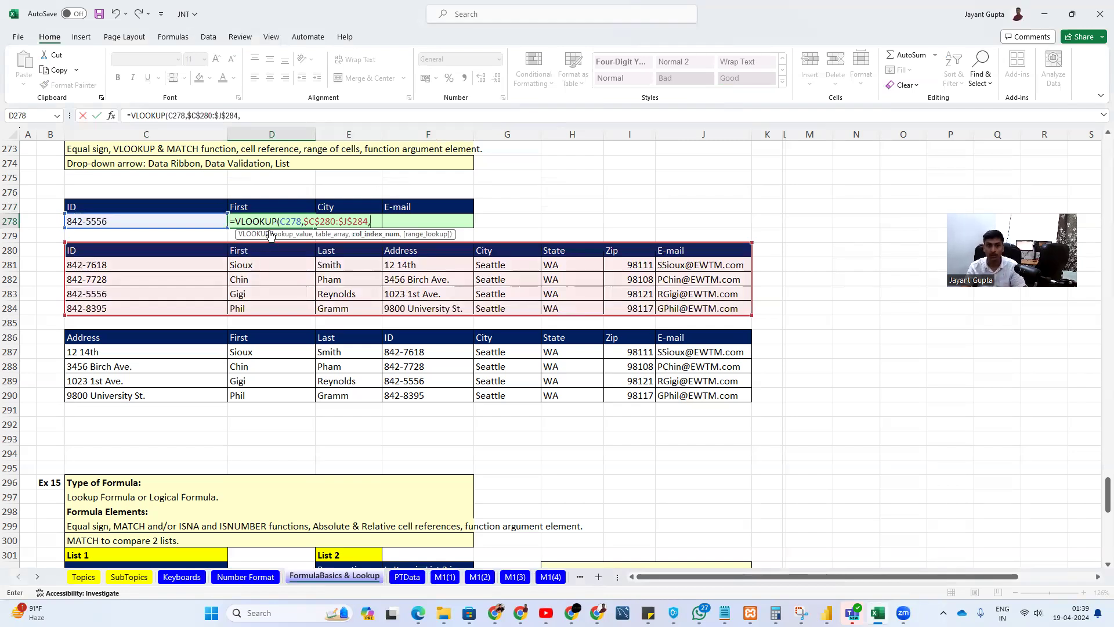
text(2)
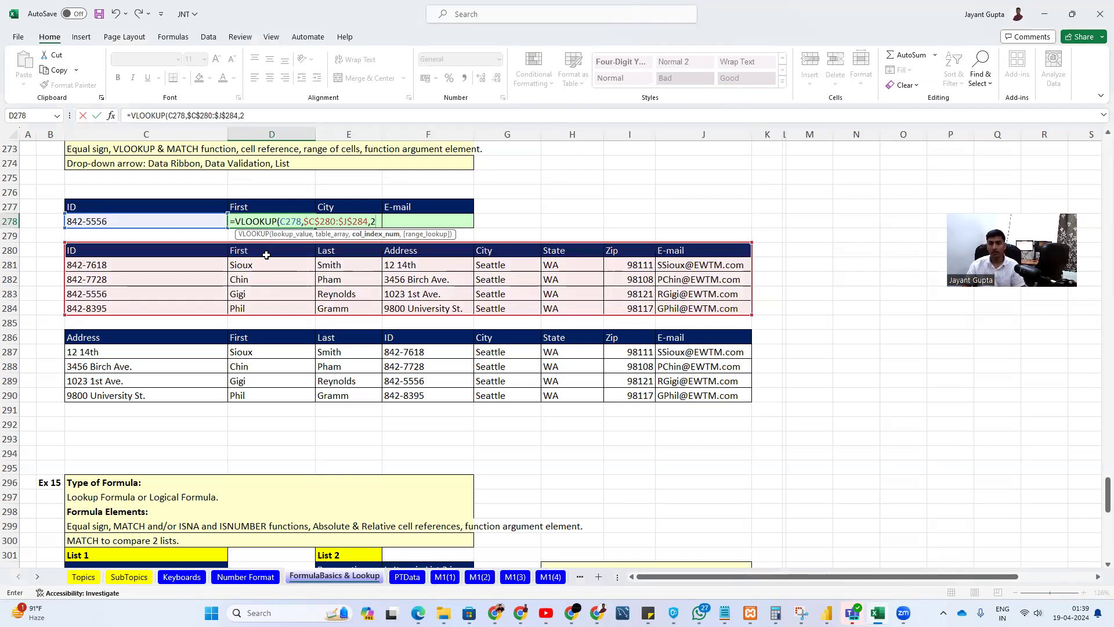
text(,0)
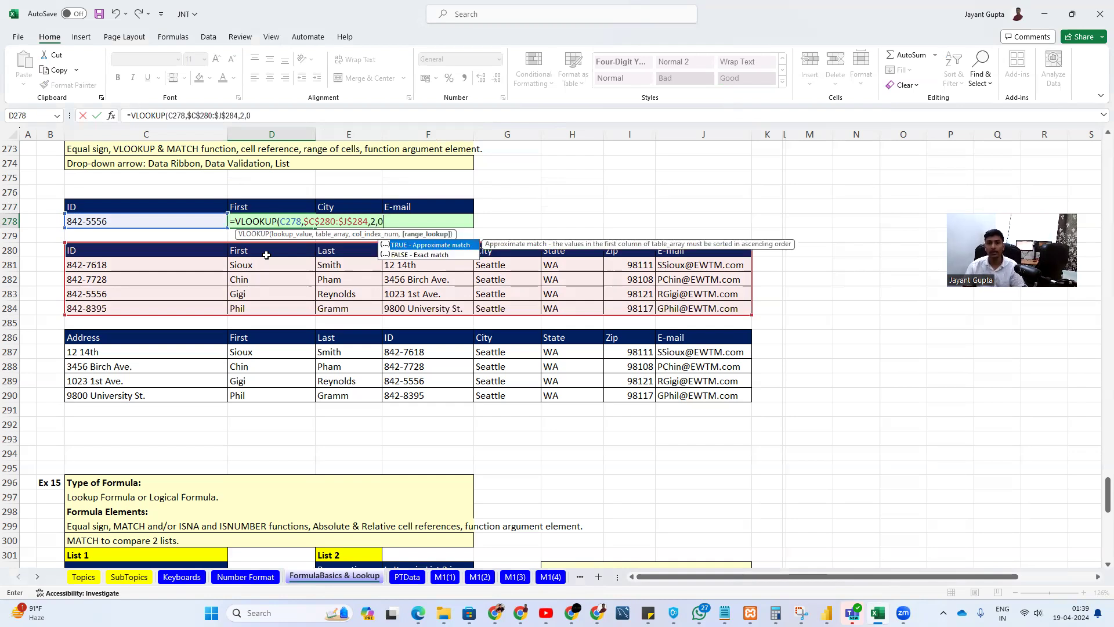
double_click(433, 258)
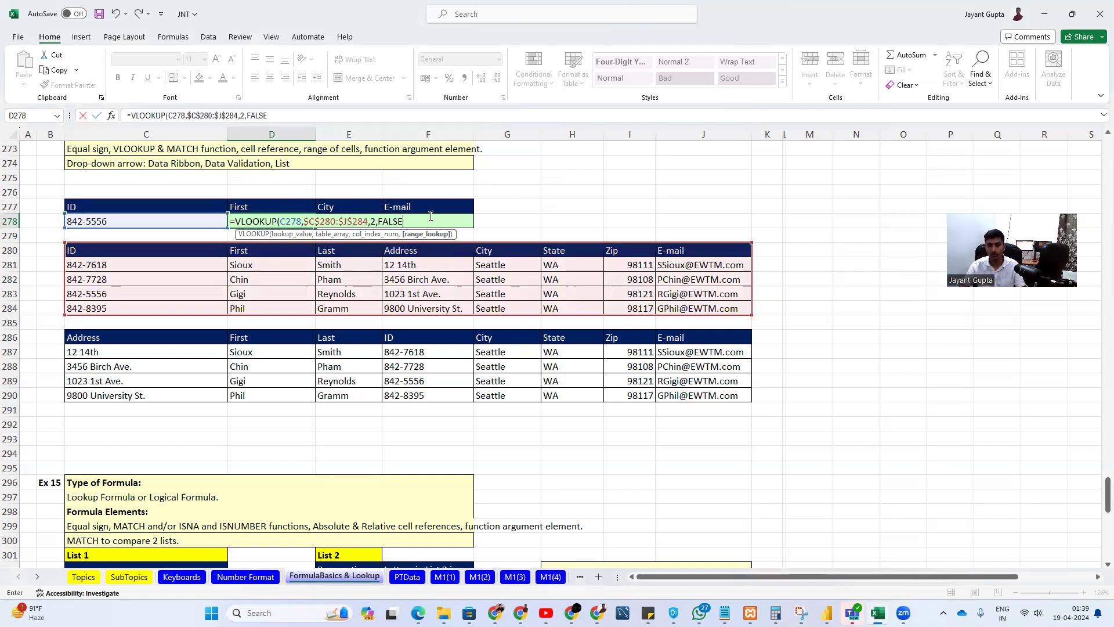
key(ctrl+Return)
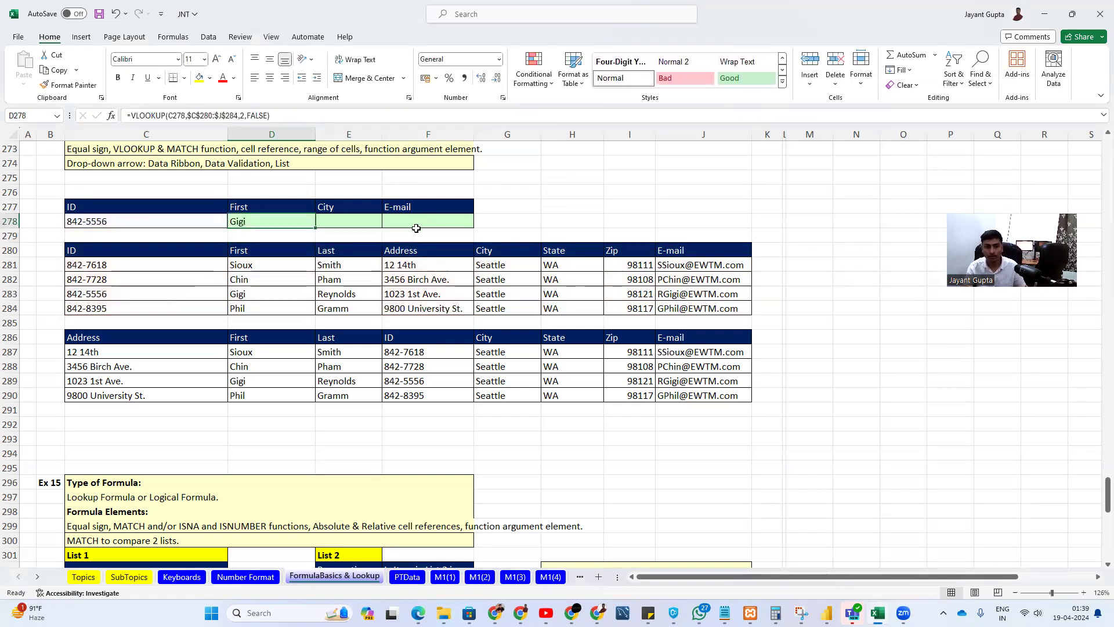
- Compare the First result in the lookup row with the matching ID and first name in row 283
click(164, 216)
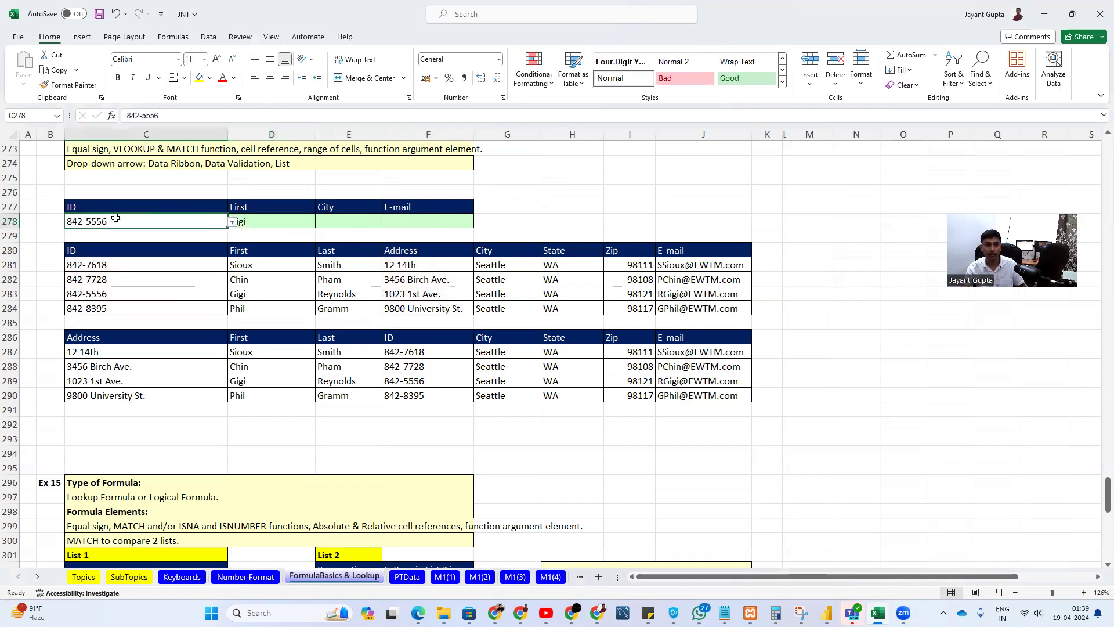
click(135, 298)
click(267, 293)
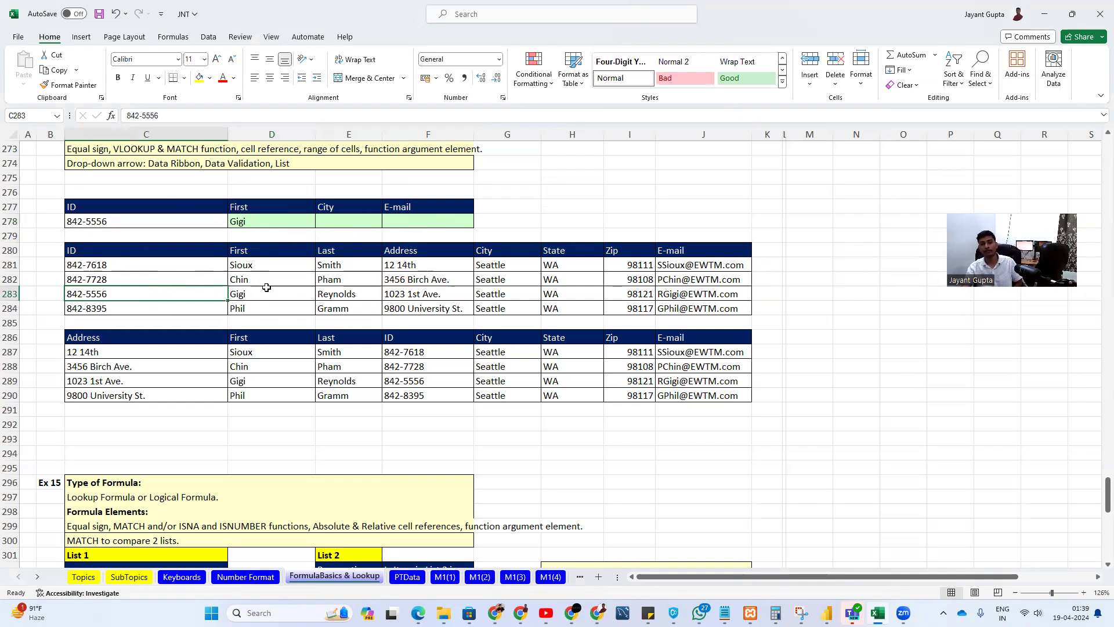
- Test the lookup by choosing the first ID of the validation list in C278 and checking the First cell
click(141, 221)
click(232, 222)
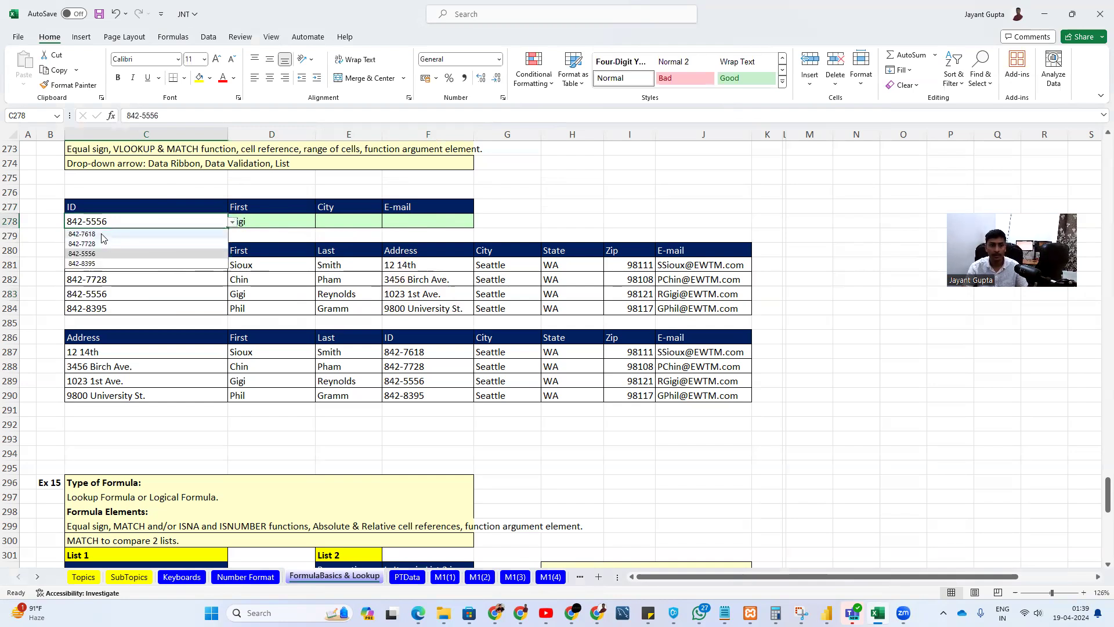
click(104, 234)
click(280, 224)
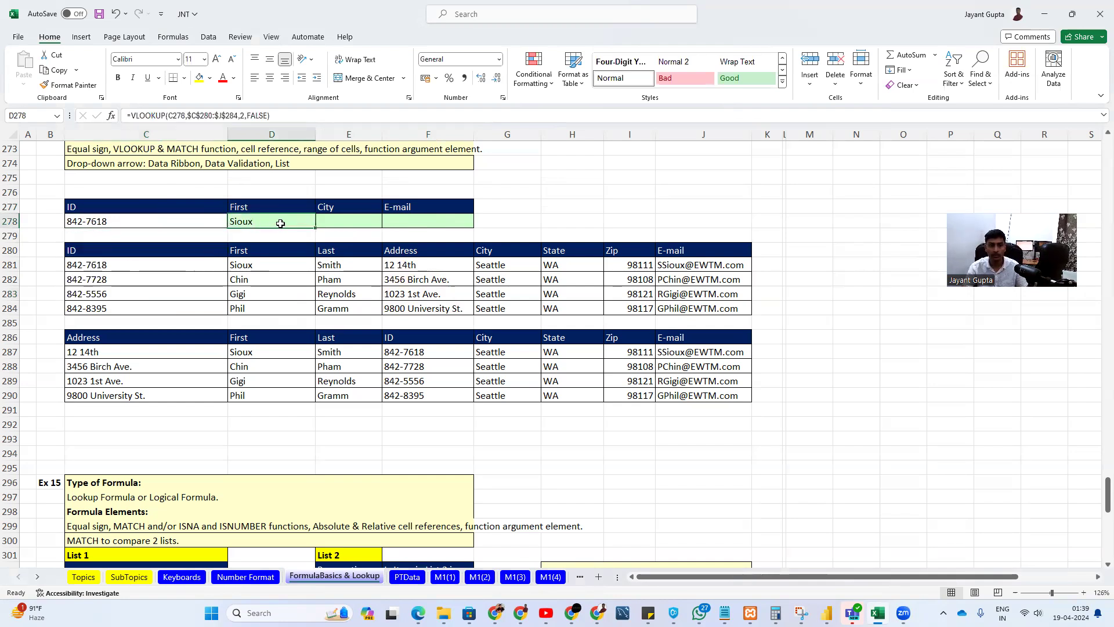
- Choose the second ID of the validation list in C278 to test the First lookup again
click(191, 220)
click(232, 222)
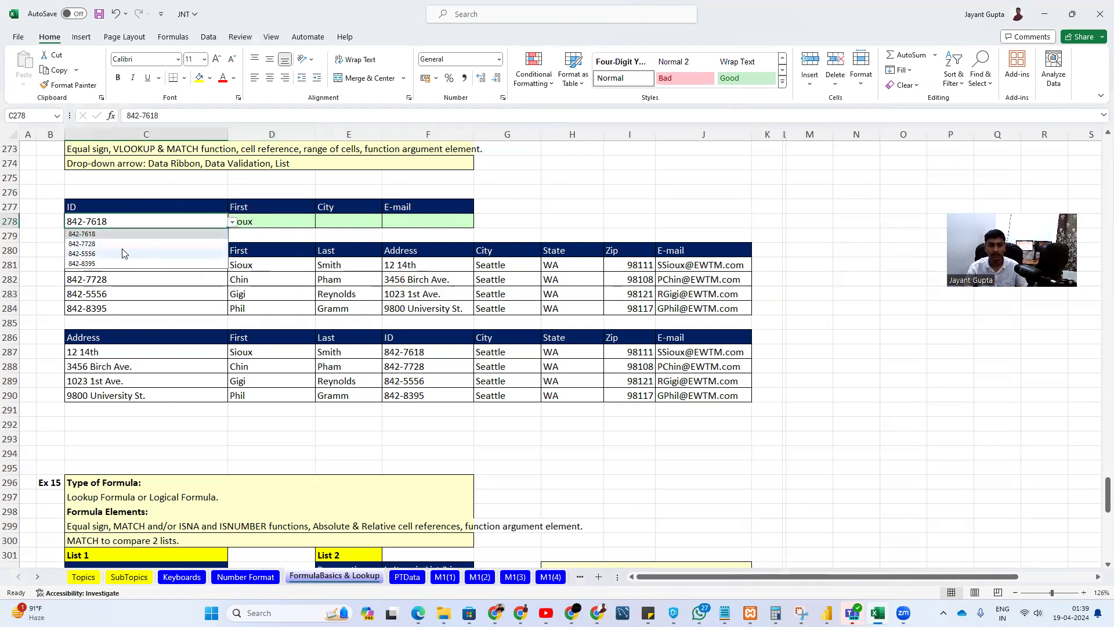
click(93, 244)
click(314, 239)
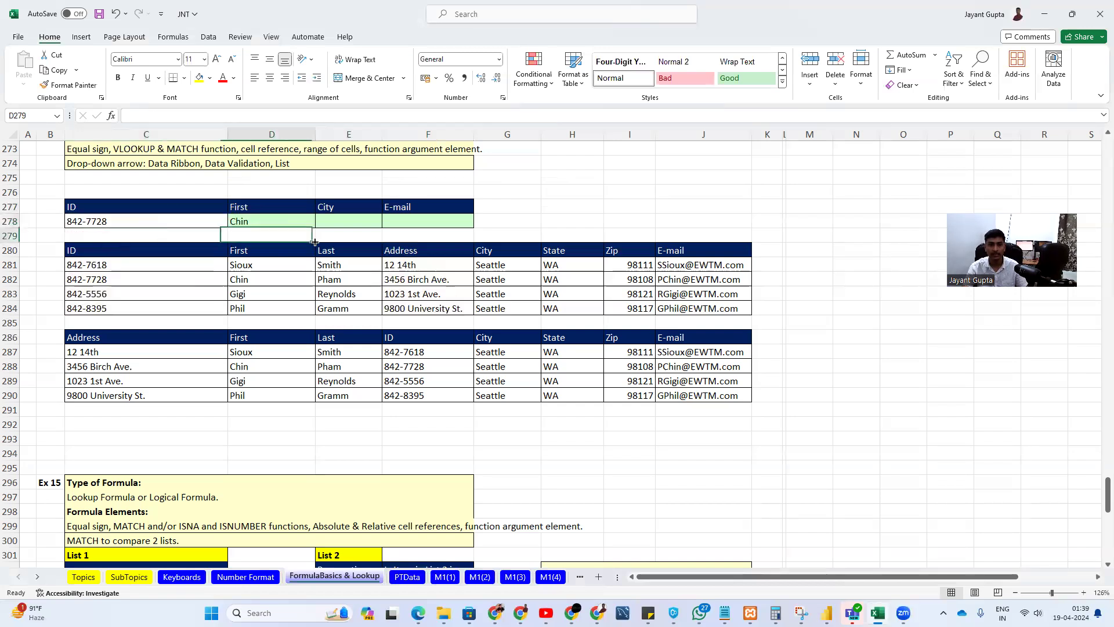
click(172, 220)
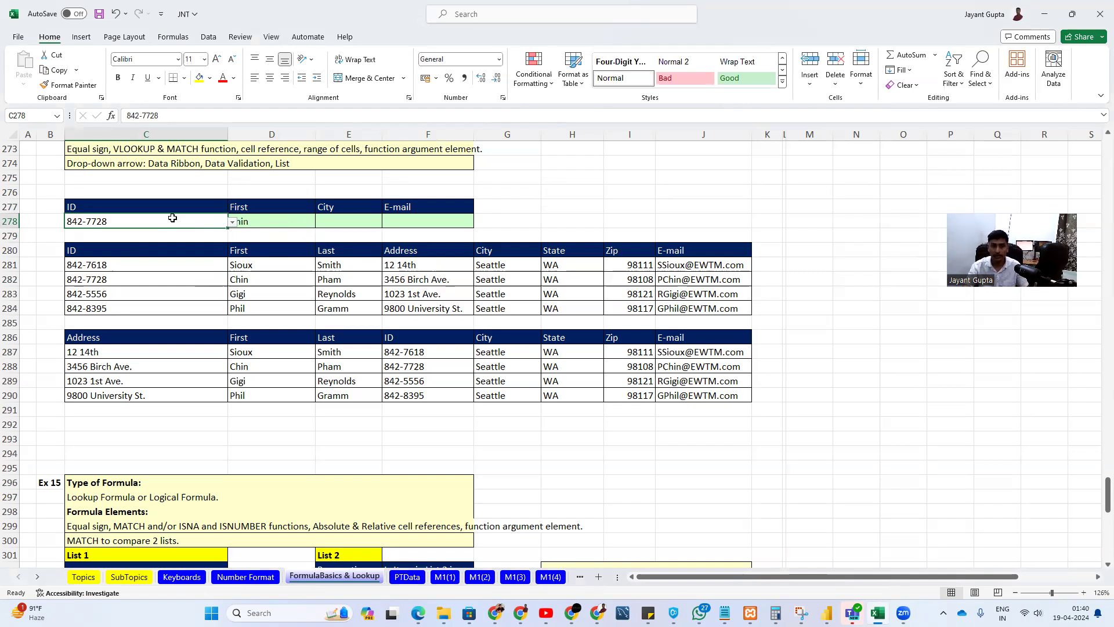
click(279, 226)
click(373, 222)
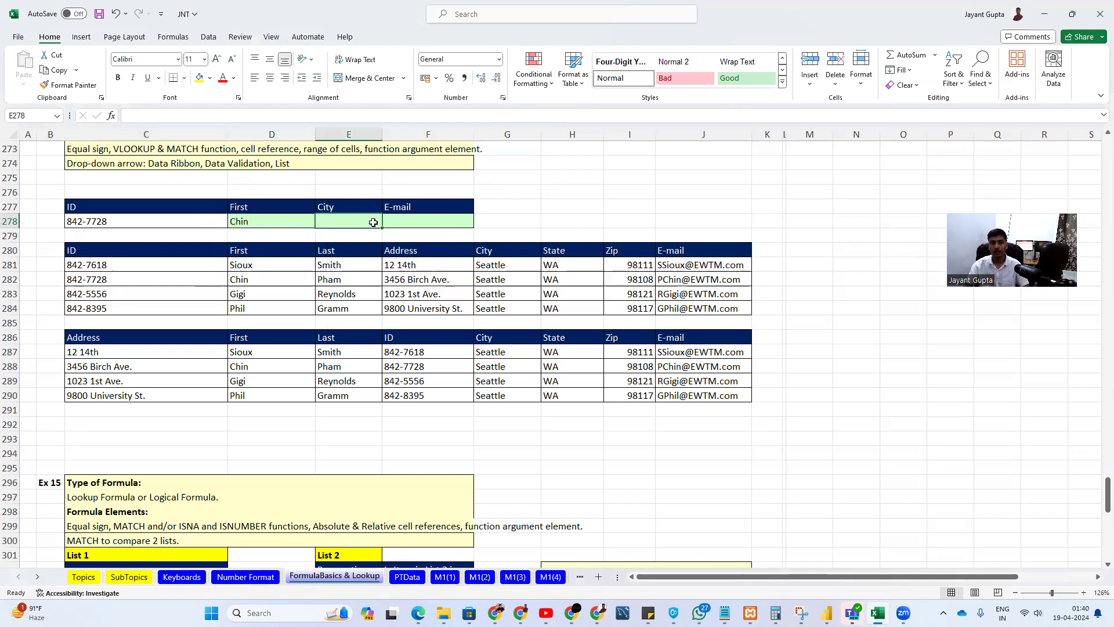
key(Left)
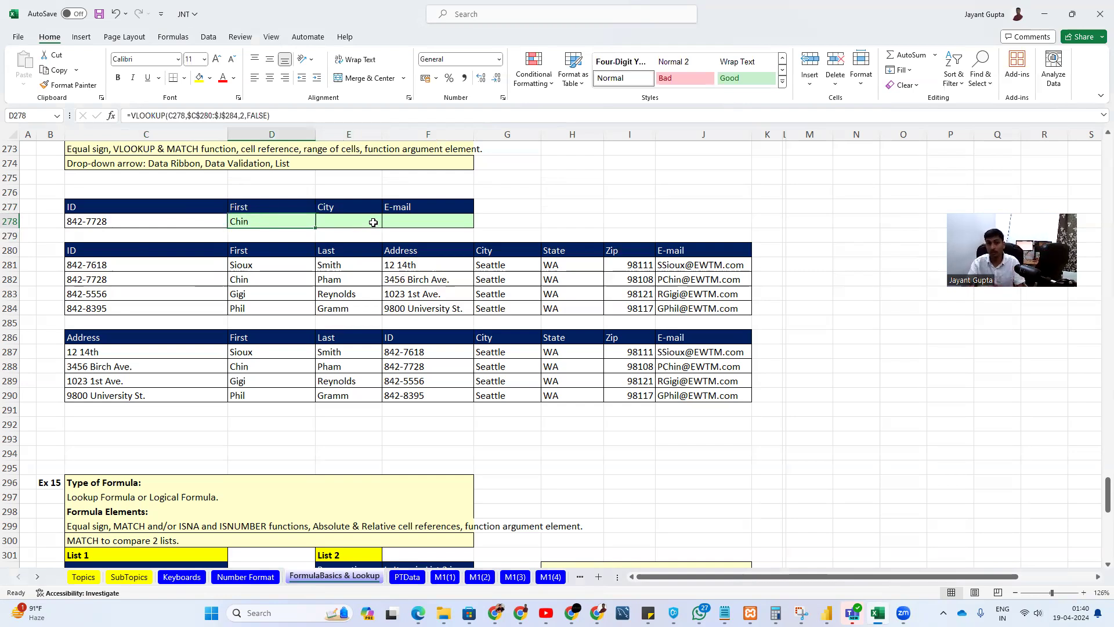
click(374, 223)
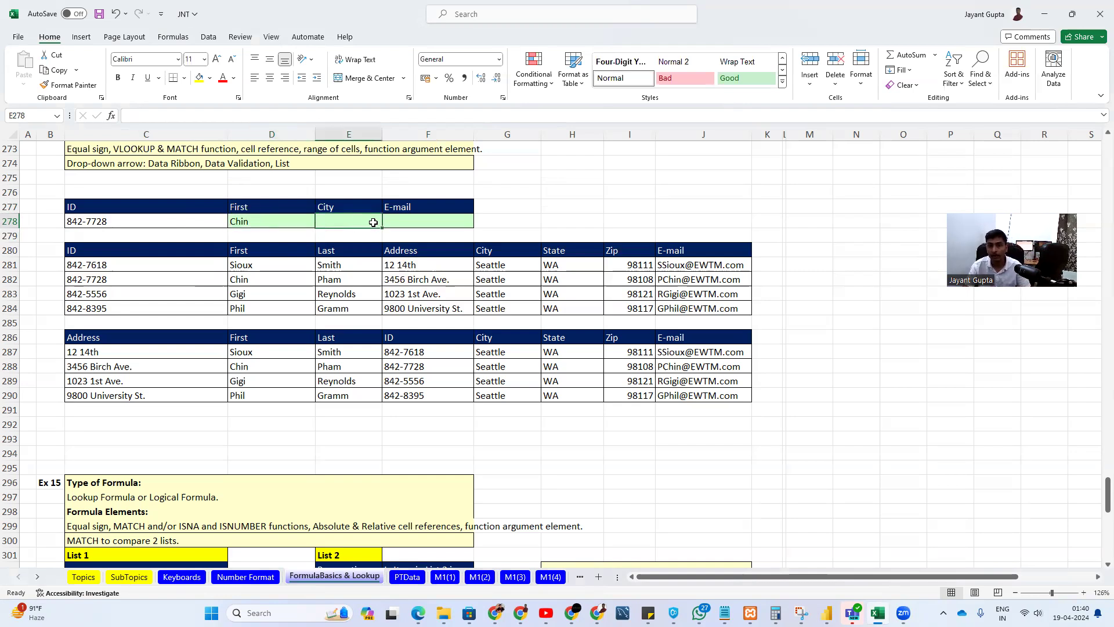
- Review the source table C280:J284 and its header row from ID to E-mail
drag(170, 255, 663, 309)
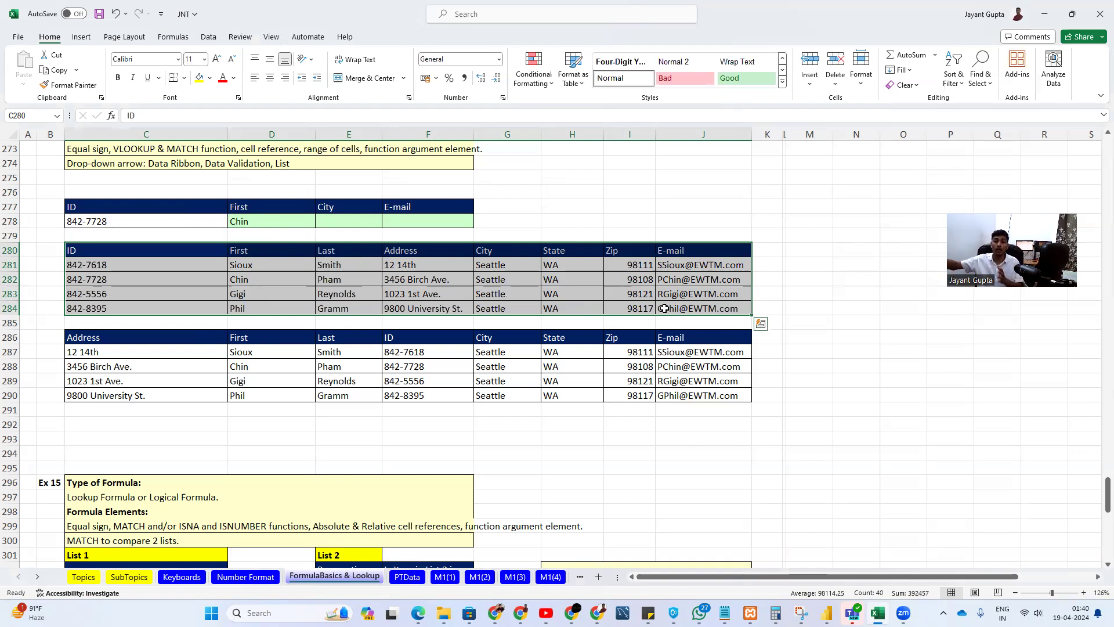
click(239, 250)
click(683, 253)
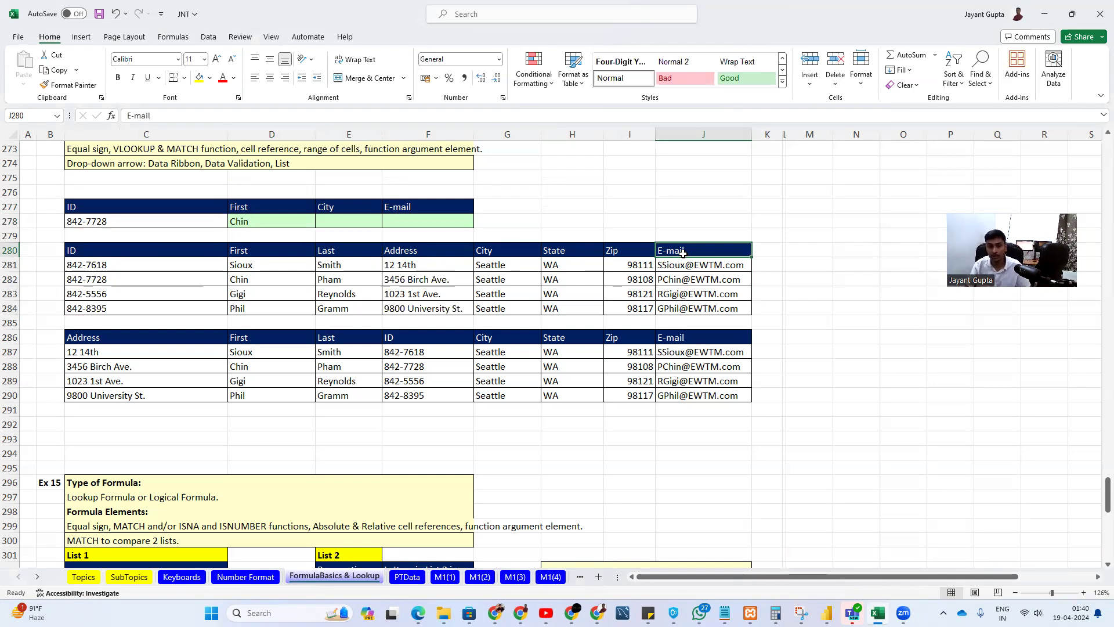
- Begin a VLOOKUP formula in E278 that looks up C278 in the absolute range $C$280:$J$284
key(ctrl+Left)
key(Right)
key(ctrl+Up)
key(ctrl+Up)
key(Right)
key(Down)
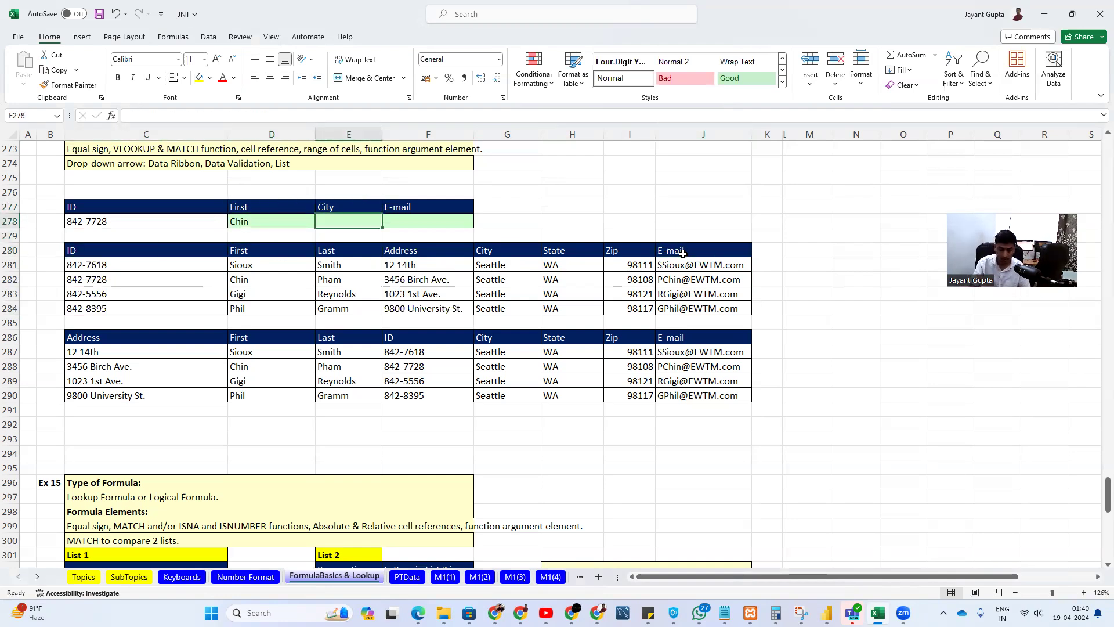
text(=vlookup()
key(Left)
key(Left)
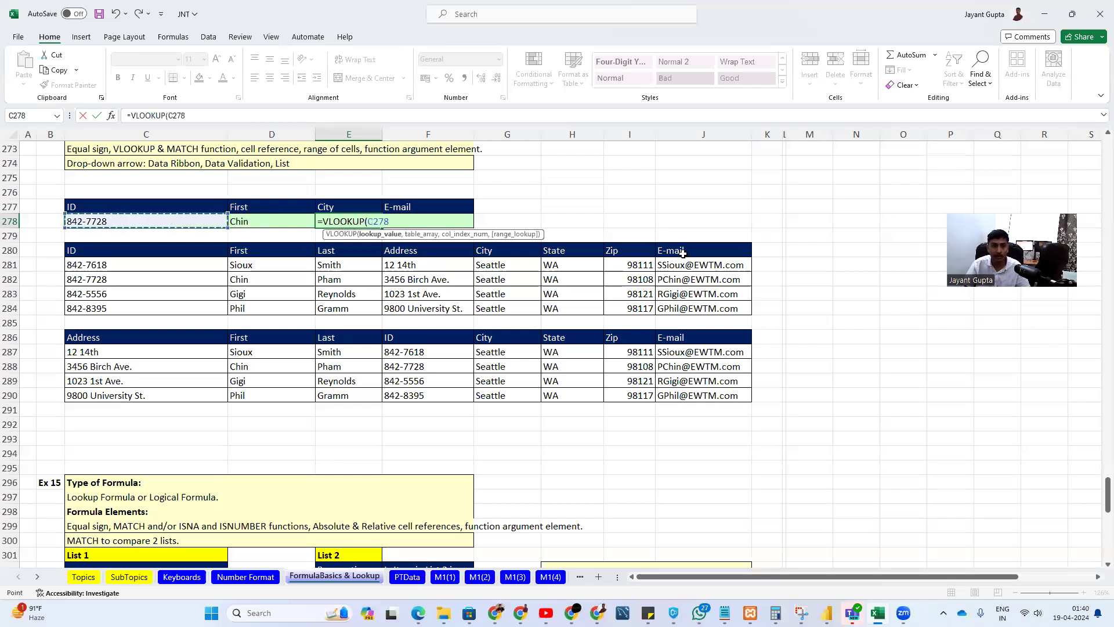
text(,)
drag(174, 258, 672, 314)
key(F4)
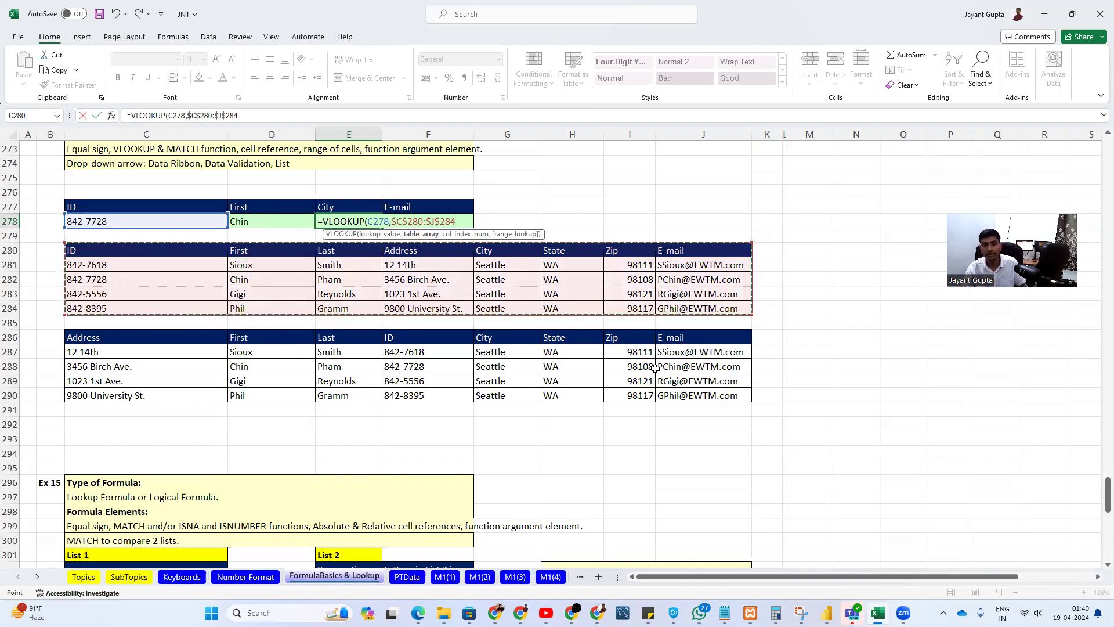
text(,)
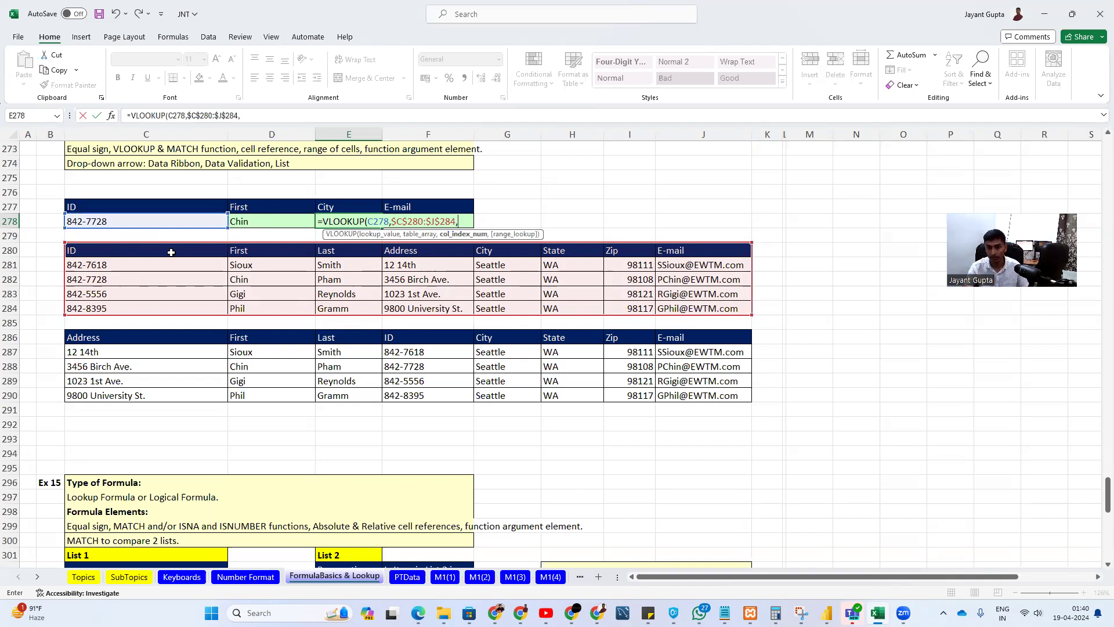
- Complete the E278 VLOOKUP with MATCH(E277,$C$280:$XFD$280,0) as the column index and 0 for exact match
text(mat)
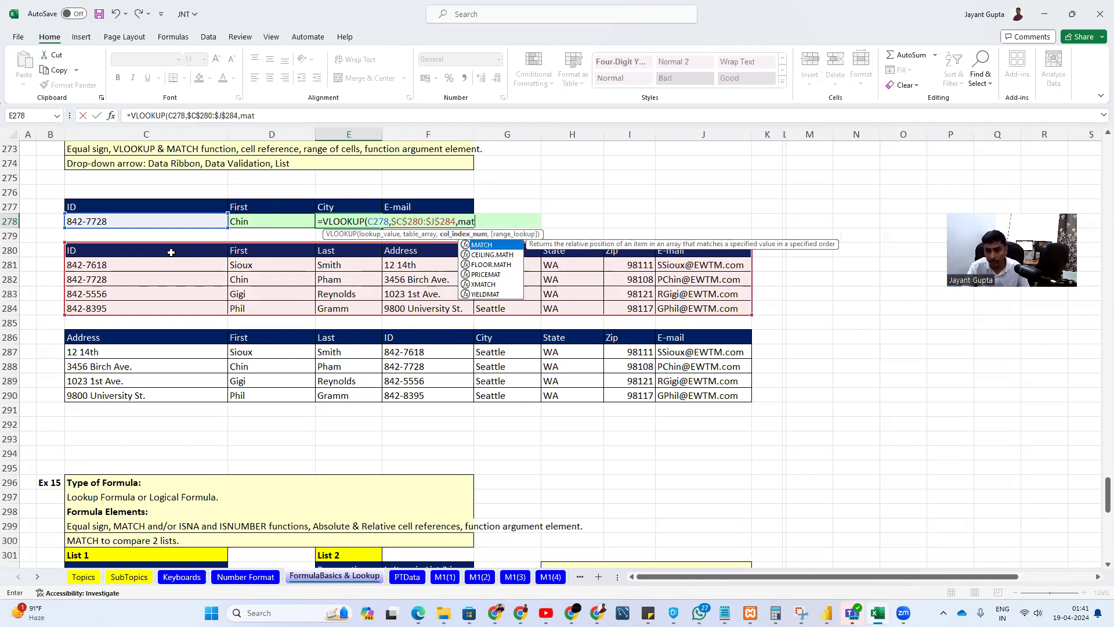
key(Tab)
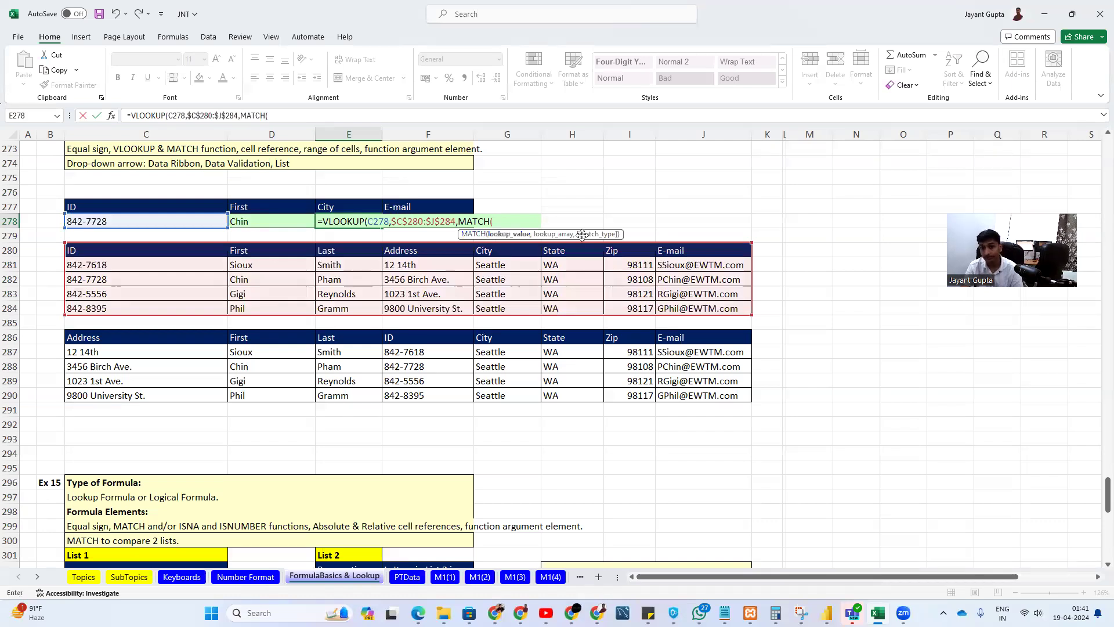
click(353, 207)
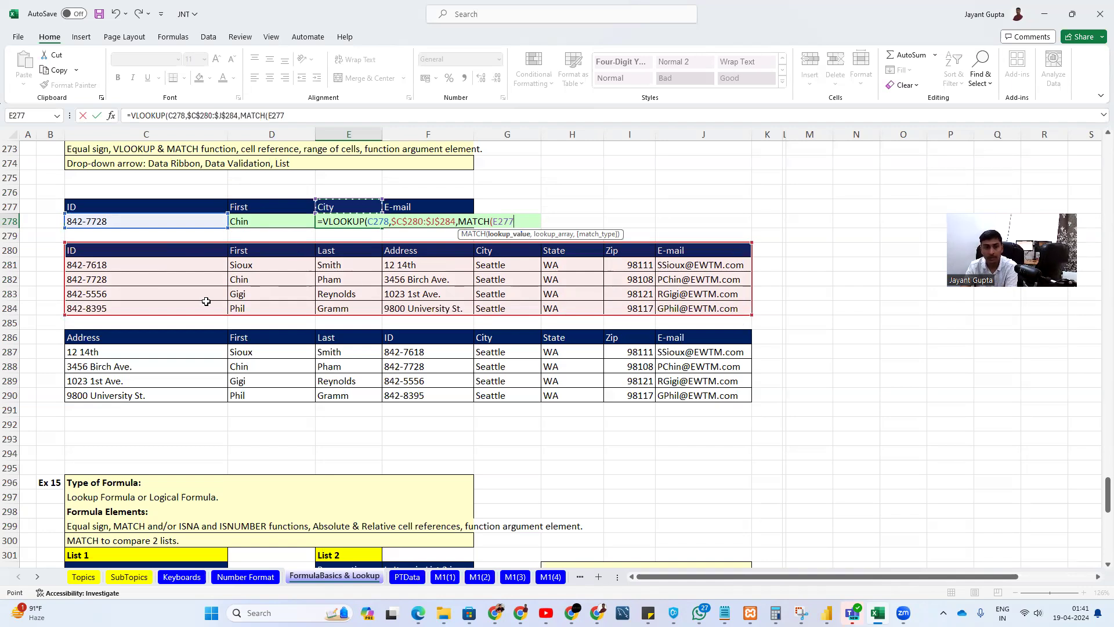
text(,)
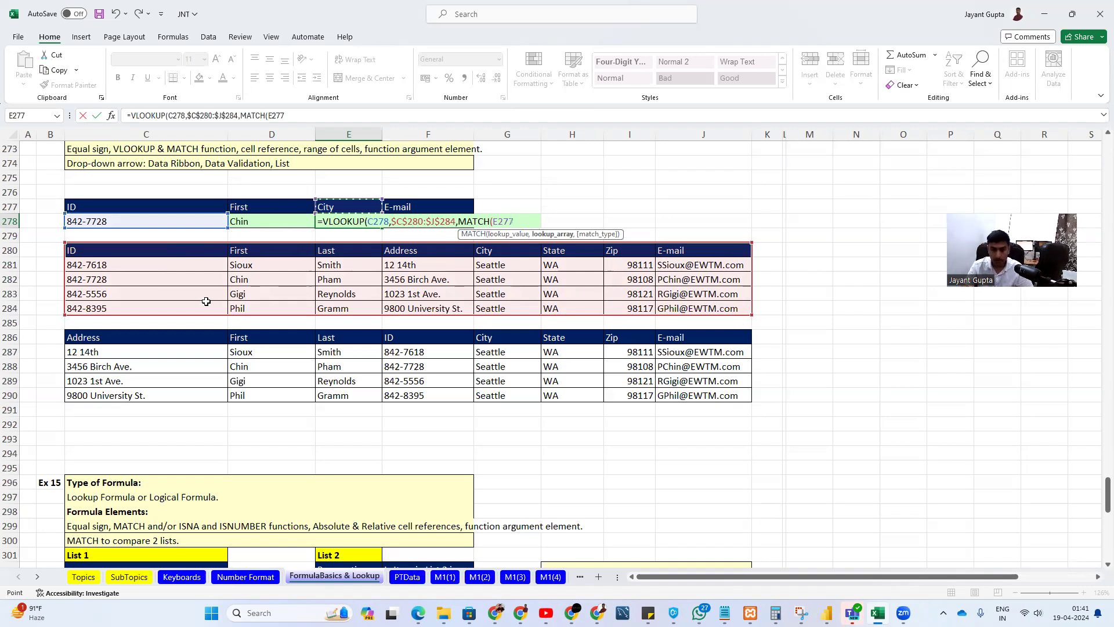
click(9, 249)
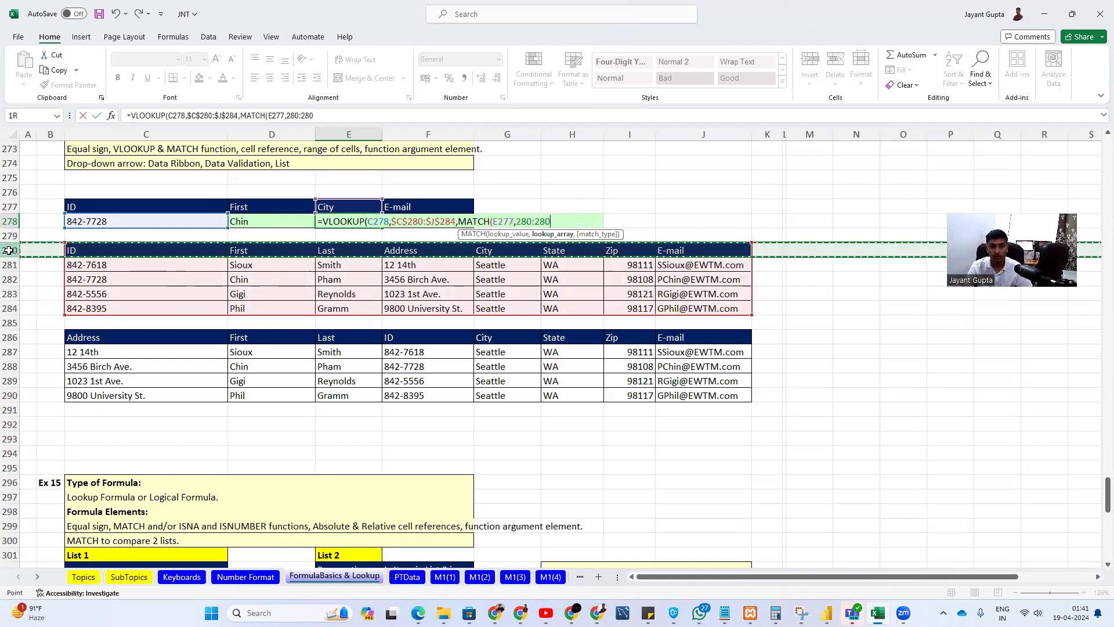
click(68, 248)
key(ctrl+shift+Right)
key(ctrl+shift+Right)
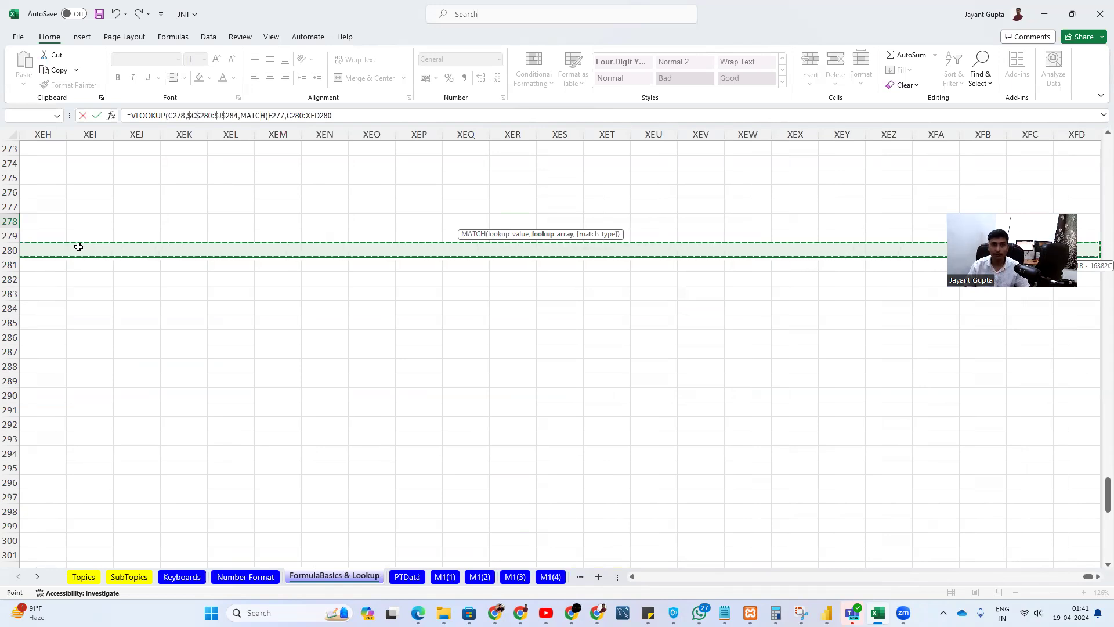
key(F4)
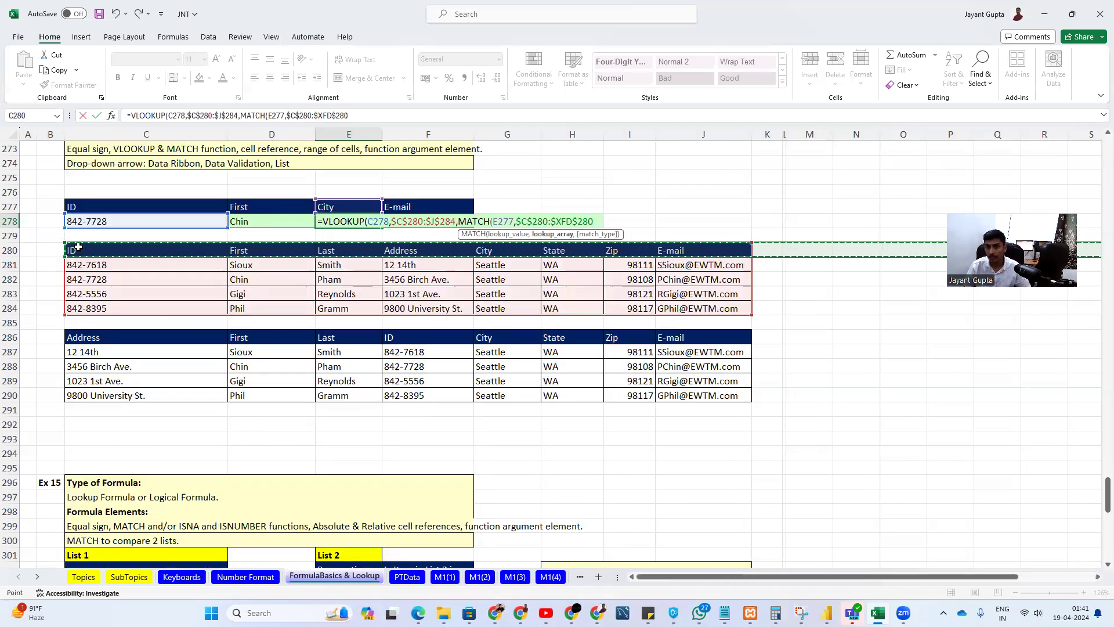
text(,0)
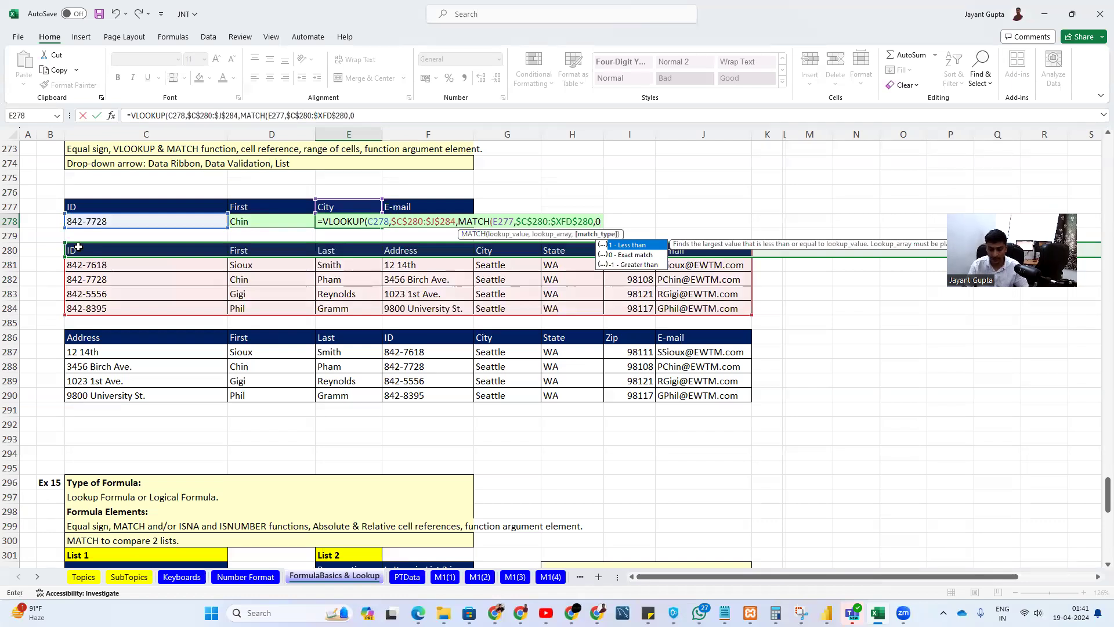
text())
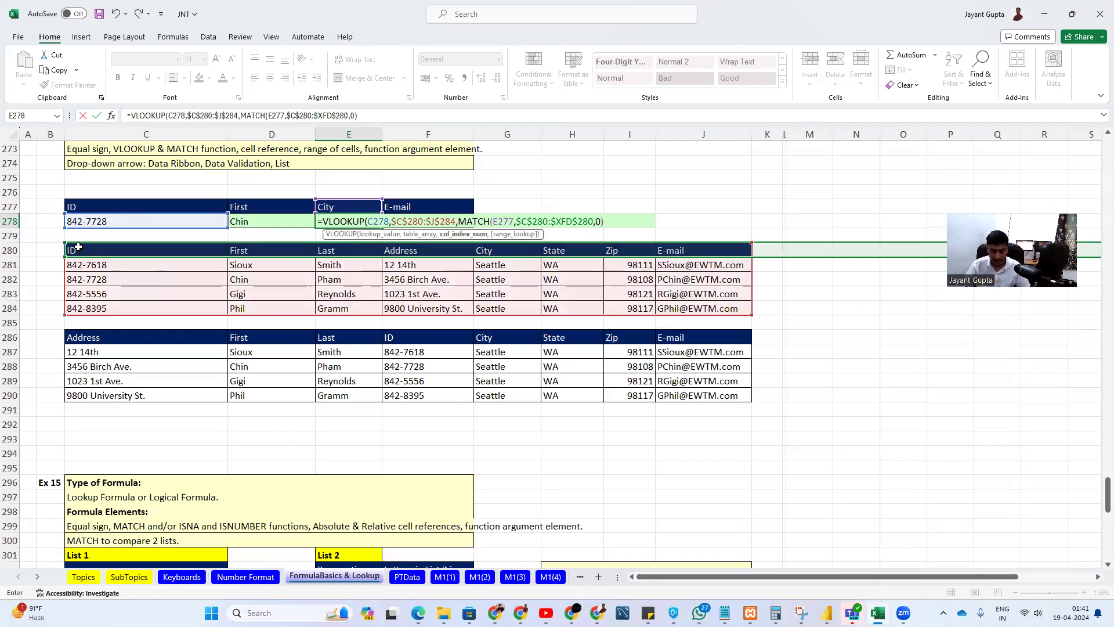
text(,0))
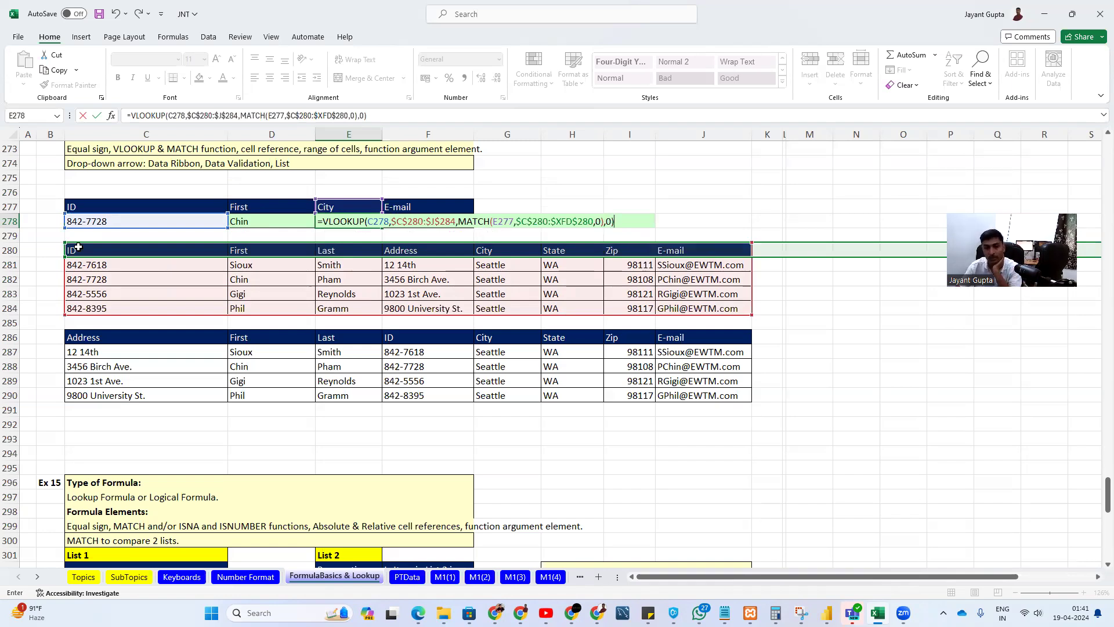
key(ctrl+Return)
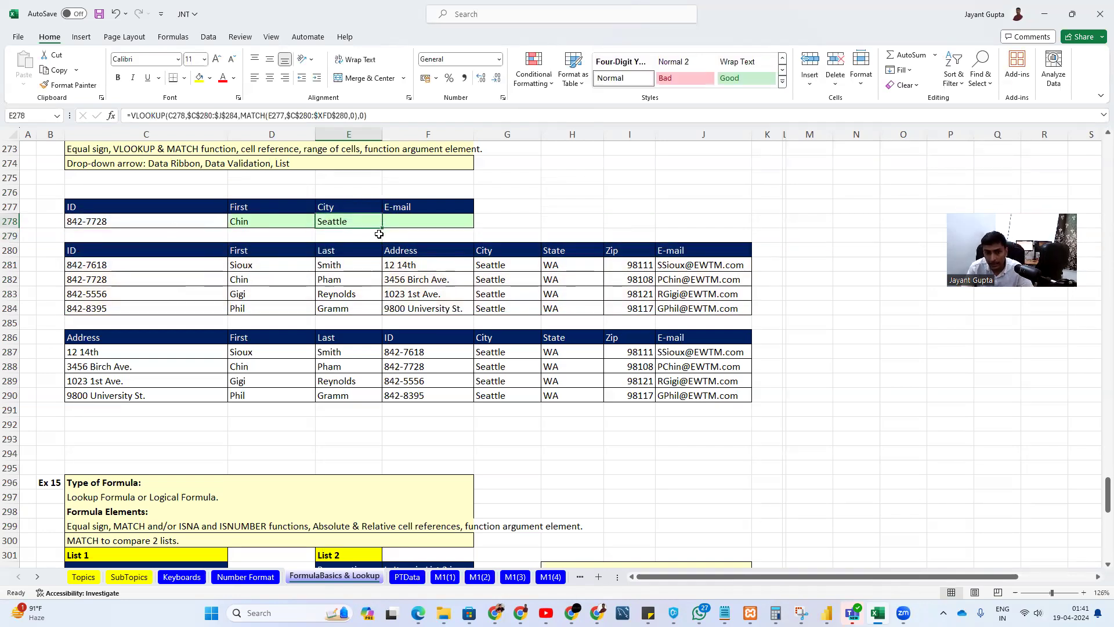
- Trace the MATCH arguments of the City formula by examining header E277 and the row 280 headers from ID to City
click(254, 116)
key(Escape)
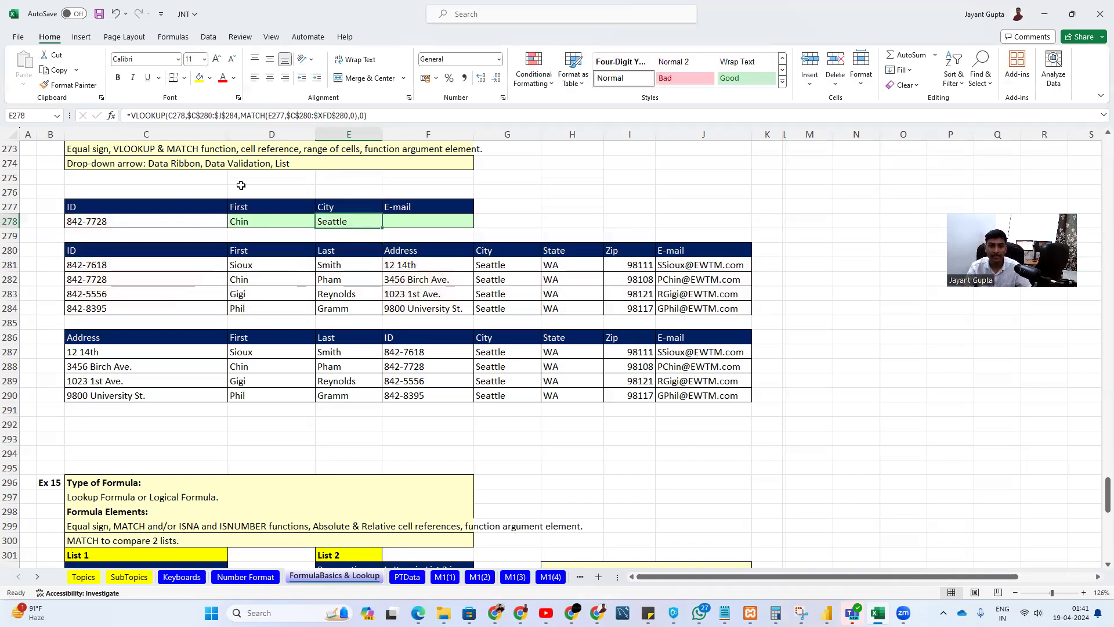
click(333, 205)
drag(78, 251, 678, 254)
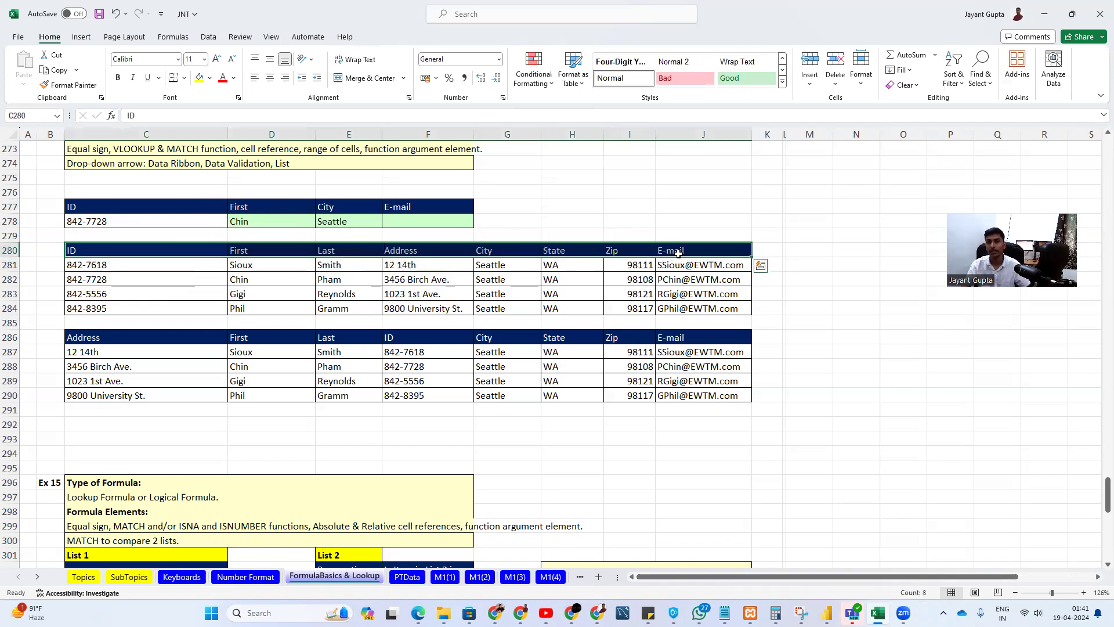
click(185, 252)
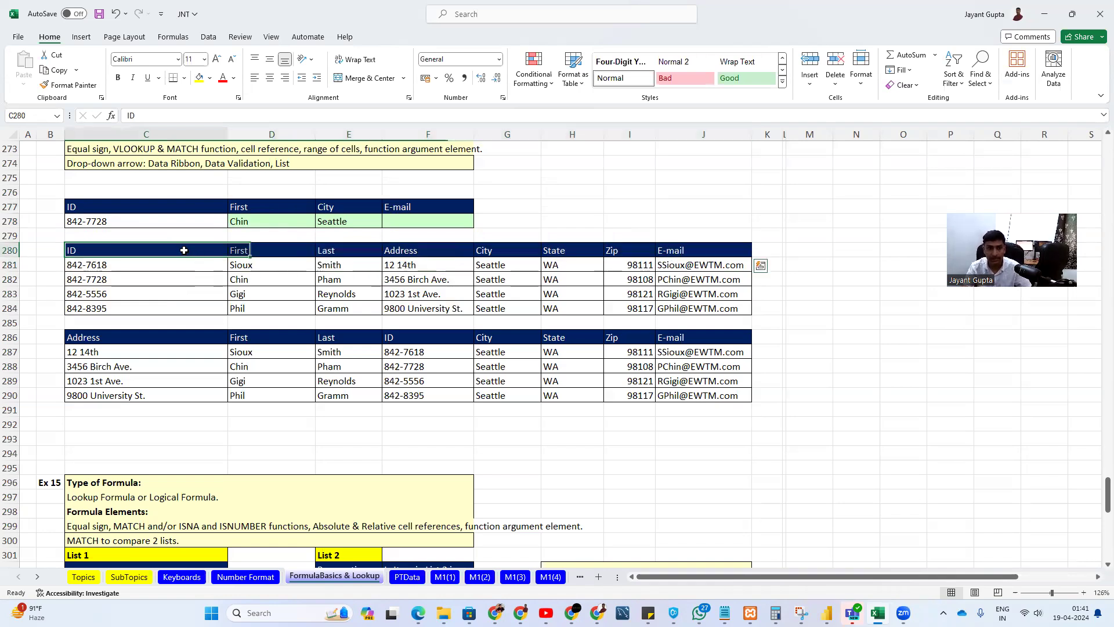
click(296, 251)
click(356, 251)
click(410, 251)
click(511, 251)
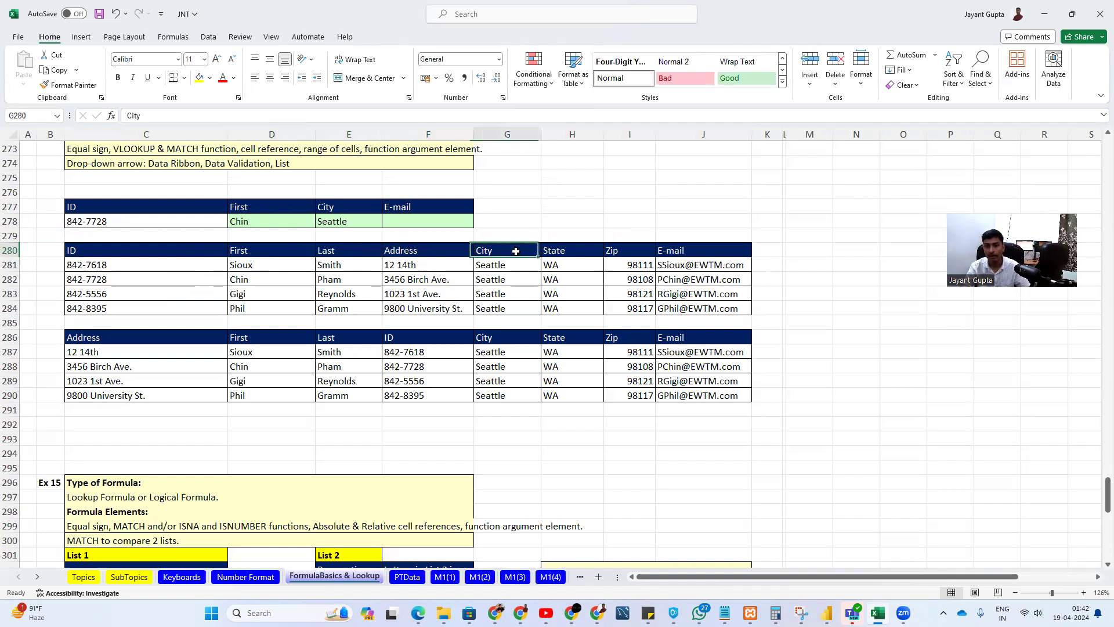
click(430, 221)
click(331, 220)
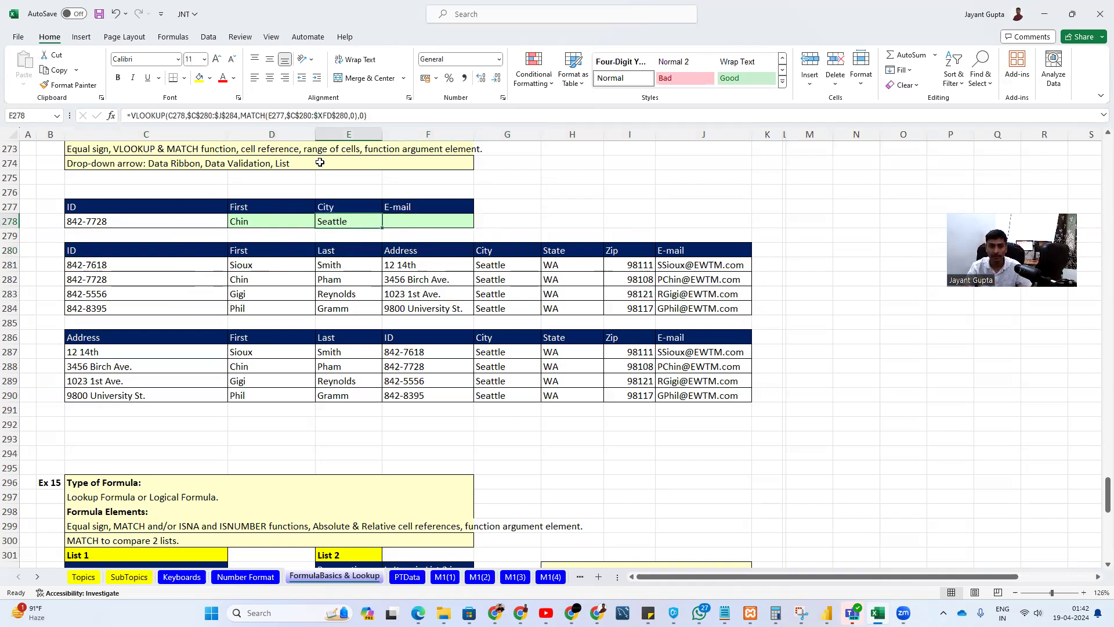
- Reduce the E278 formula to =MATCH(E277,$C$280:$XFD$280,0) and compare its result with the headers in C280:G280
click(240, 115)
drag(240, 114, 131, 116)
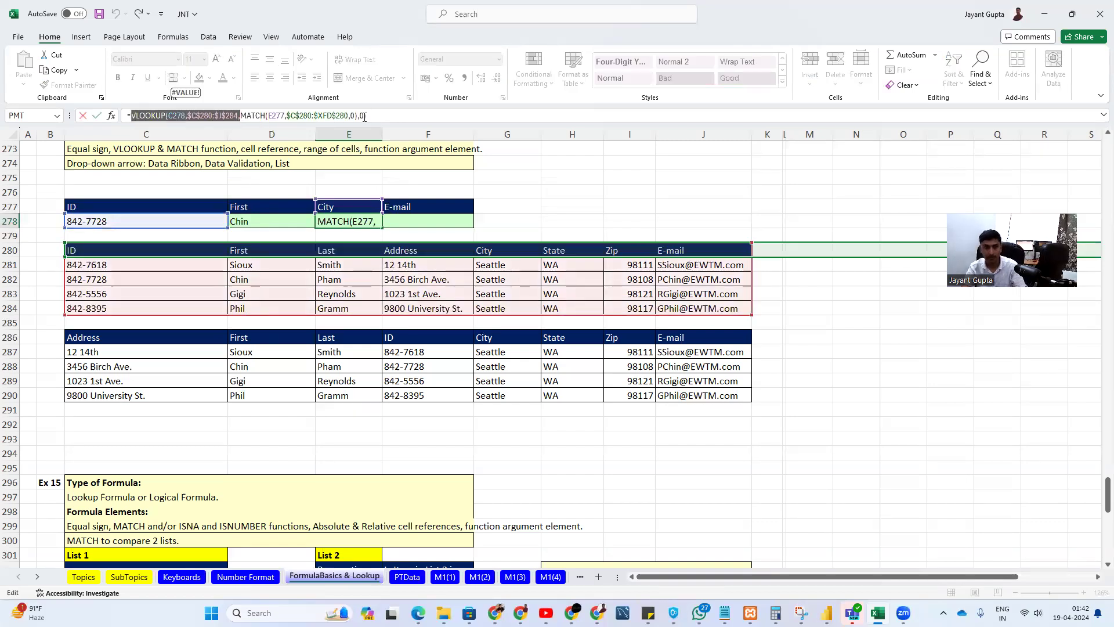
key(Delete)
click(248, 115)
key(BackSpace)
key(BackSpace)
key(BackSpace)
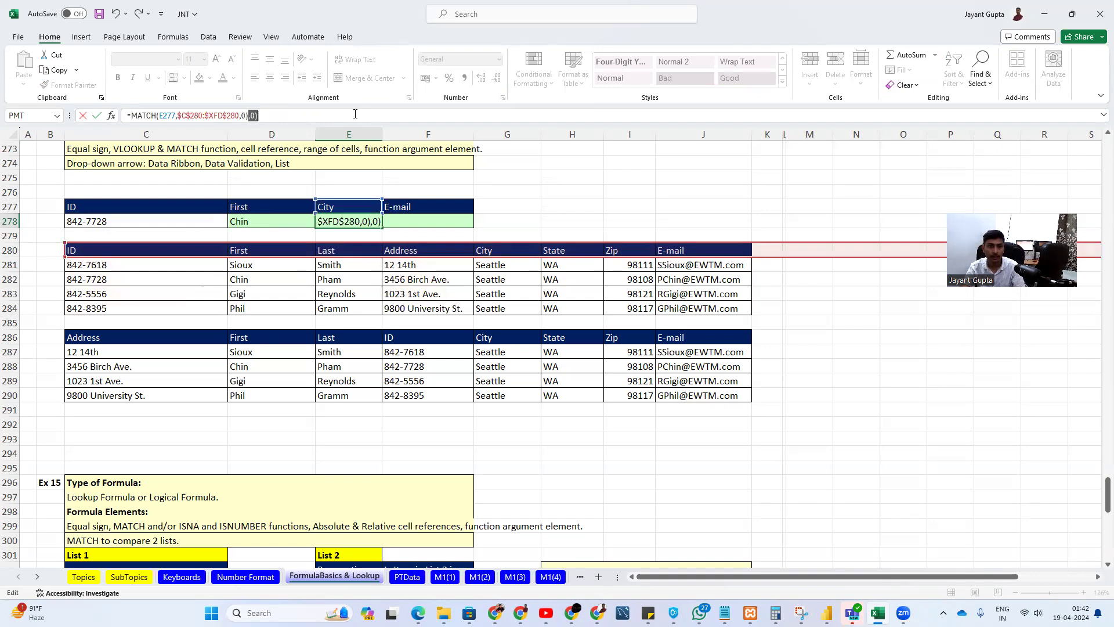
key(Return)
click(369, 220)
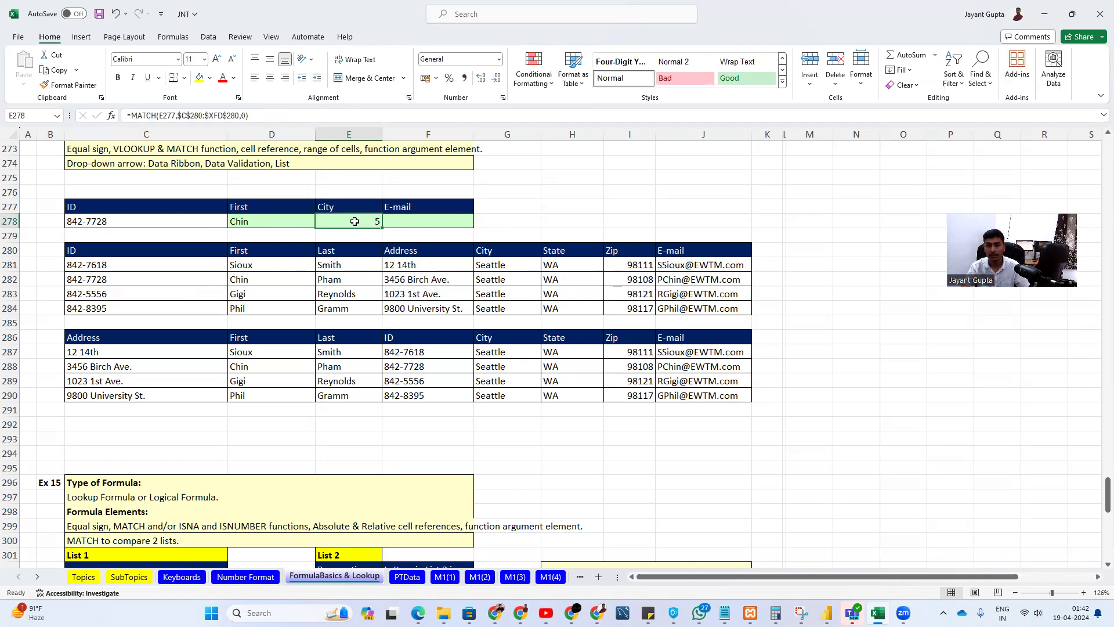
drag(131, 253, 510, 250)
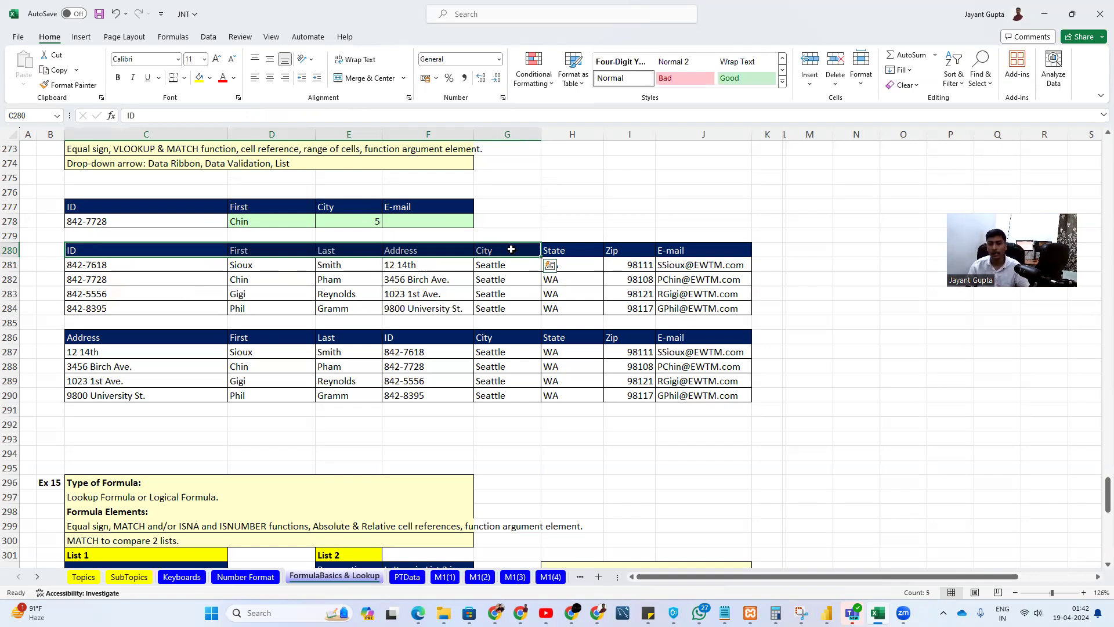
- Undo the reduction of the E278 formula to restore the full VLOOKUP with MATCH
key(Up)
key(Right)
key(Right)
key(Up)
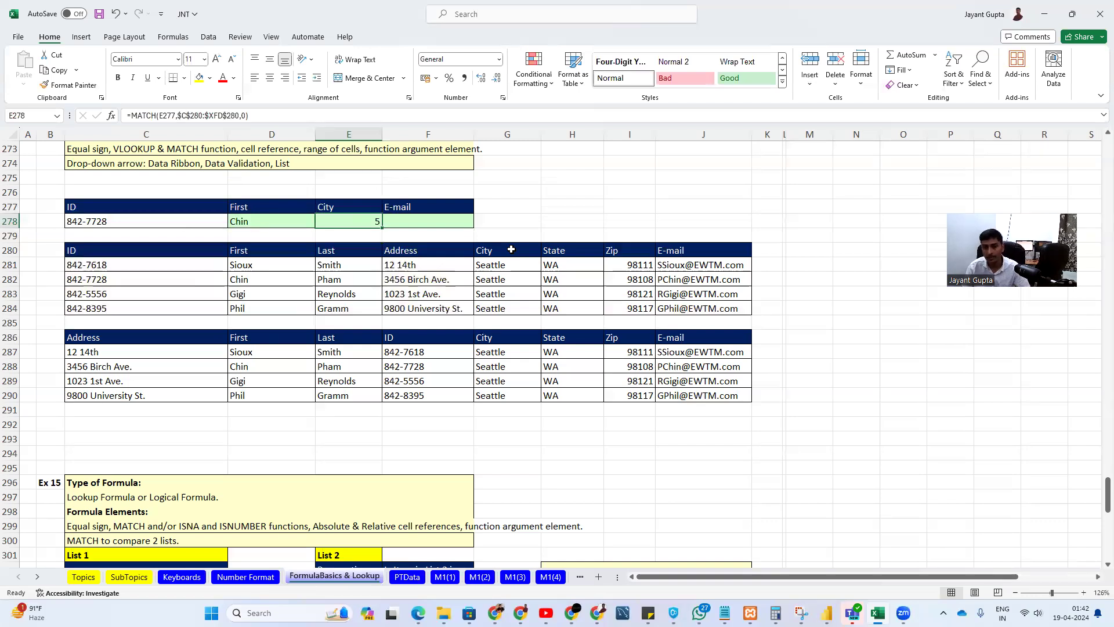
key(ctrl+z)
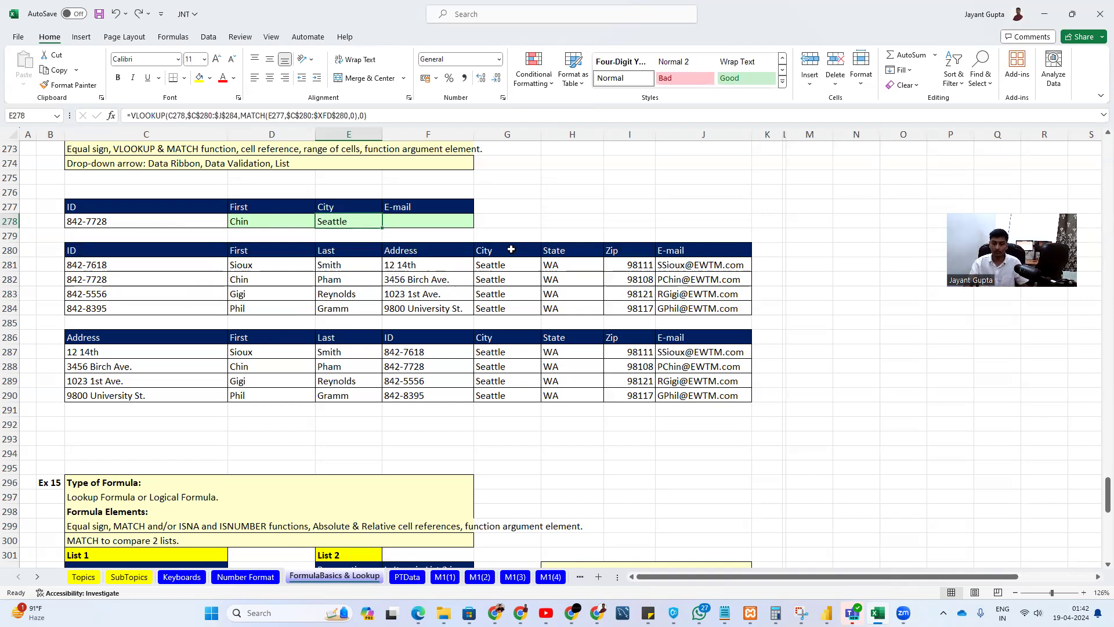
- Replace the City formula in E278 with =XLOOKUP(C278,C280:C284,G280:G284)
key(Delete)
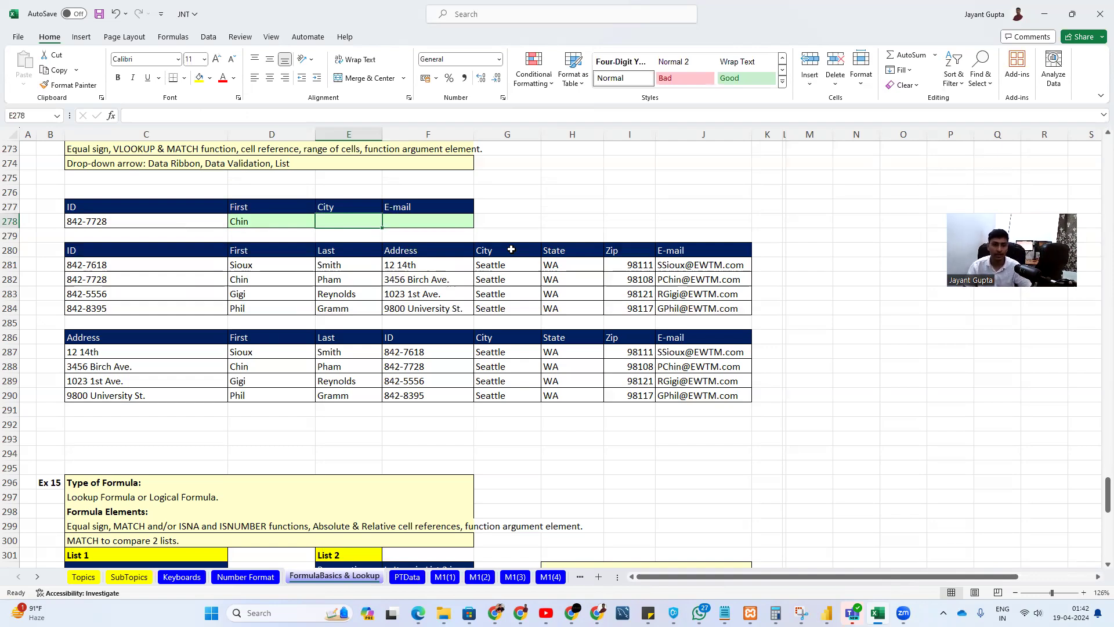
text(=xl)
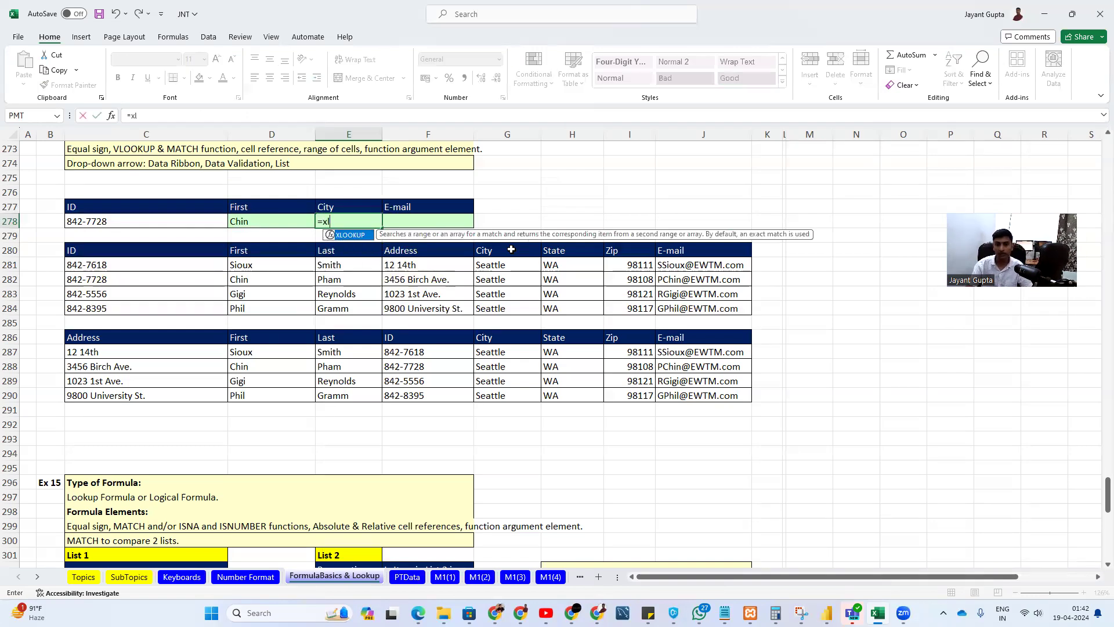
key(Tab)
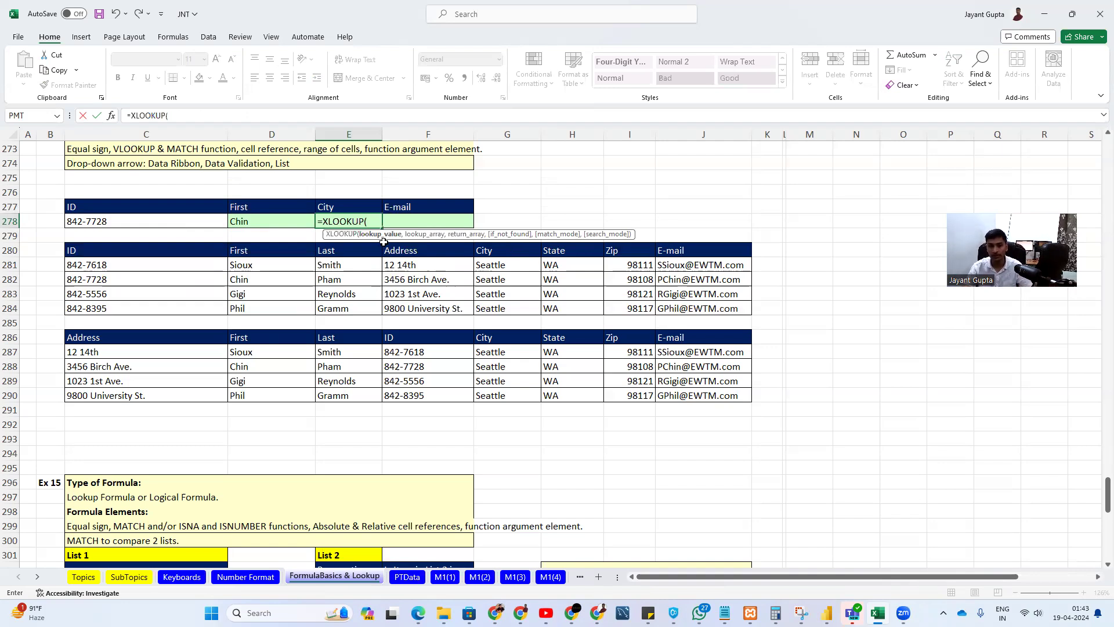
click(96, 222)
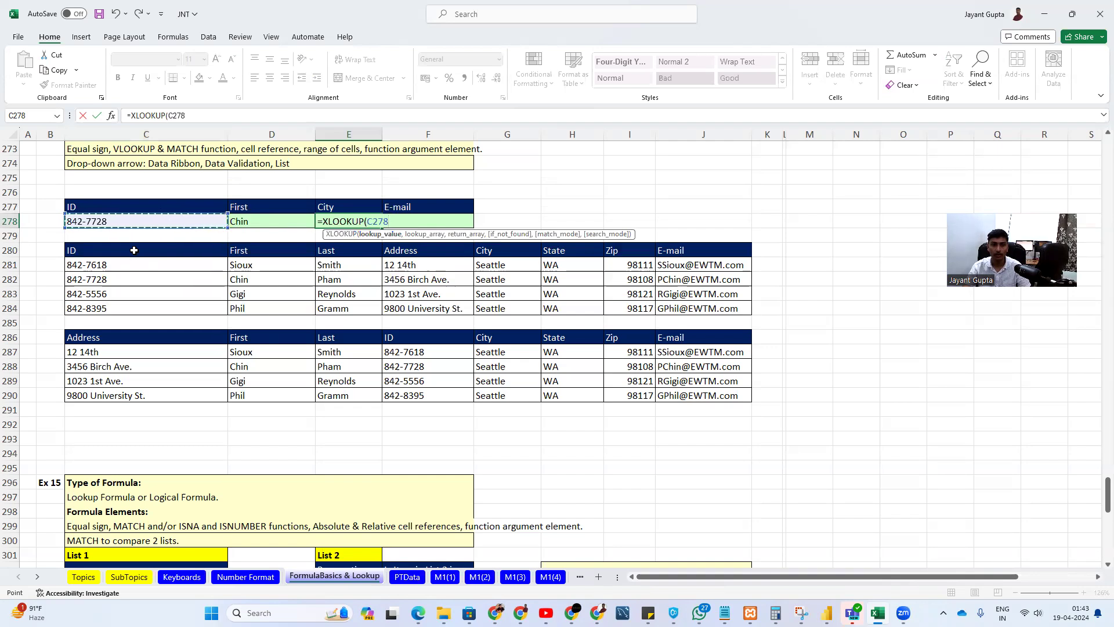
drag(134, 247, 124, 308)
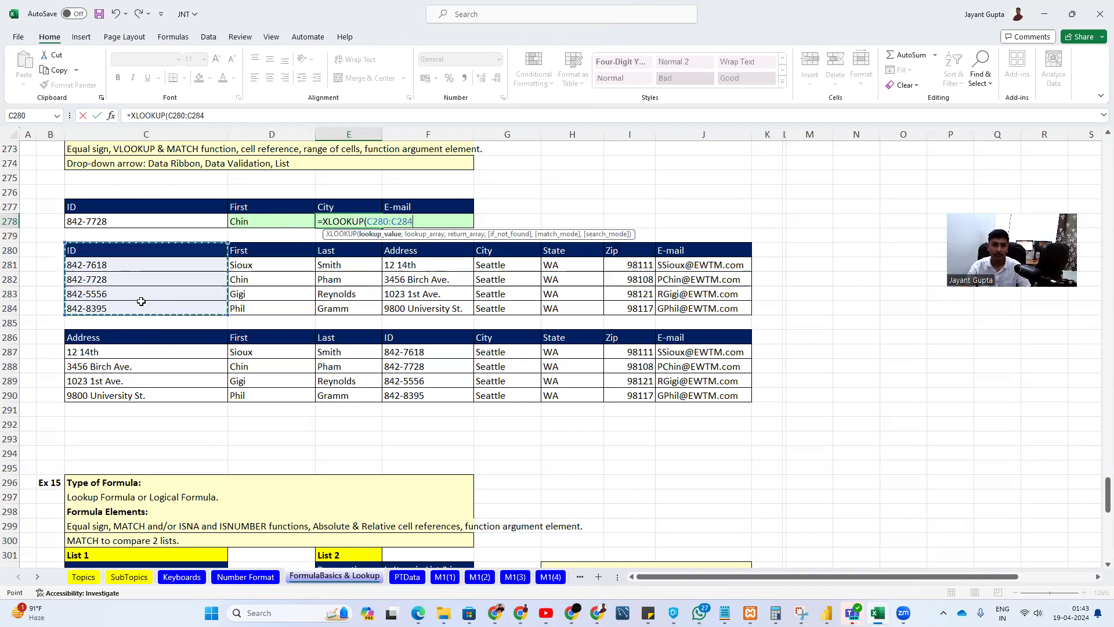
click(144, 217)
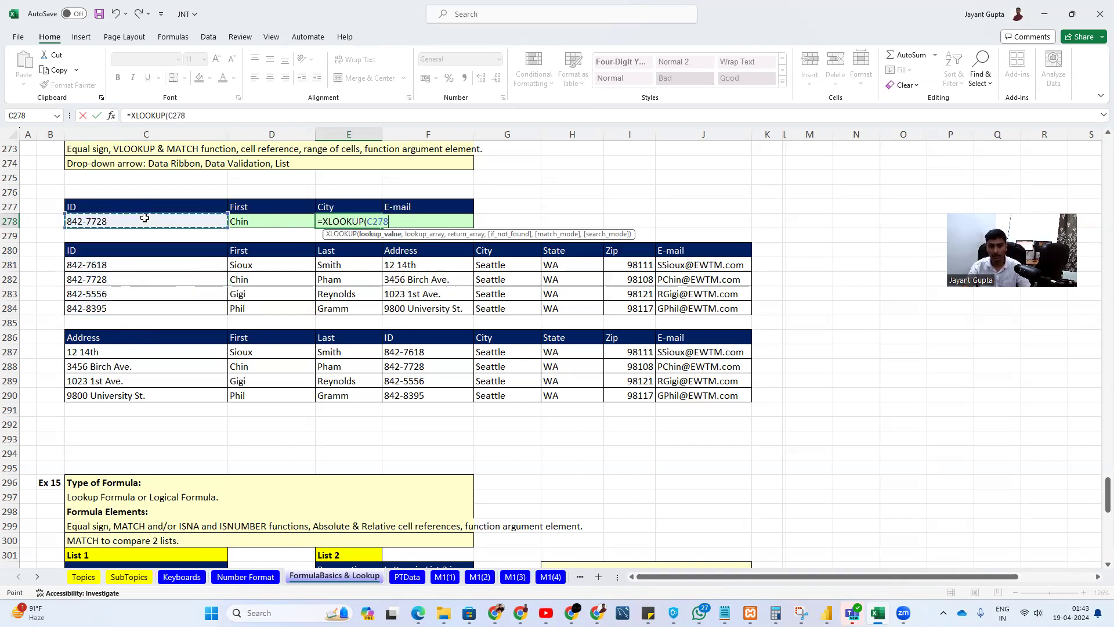
text(,)
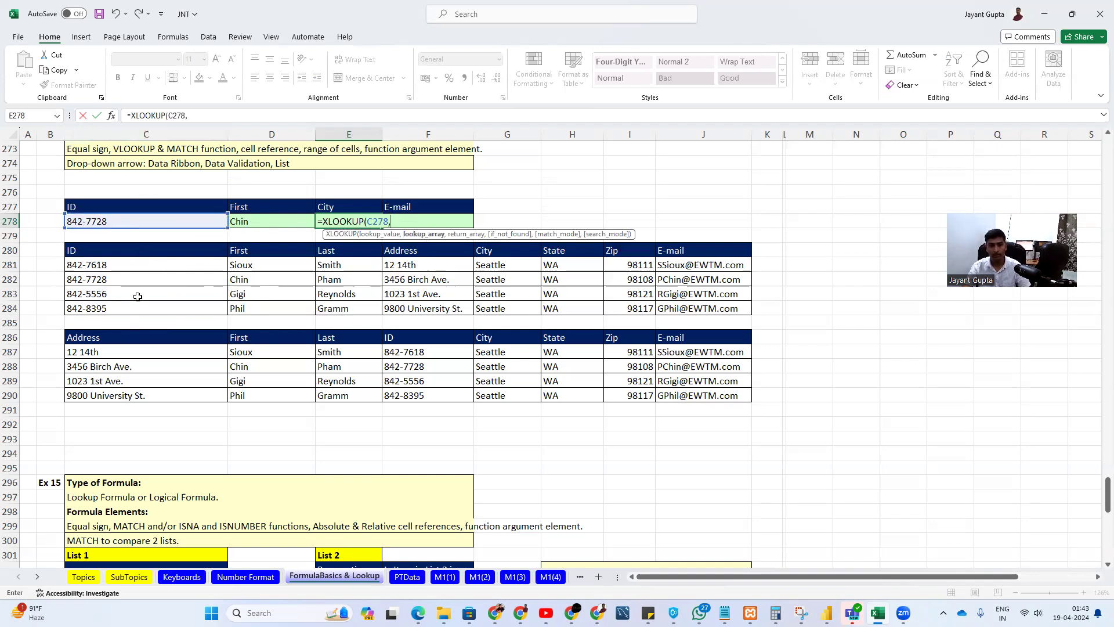
drag(136, 250, 135, 316)
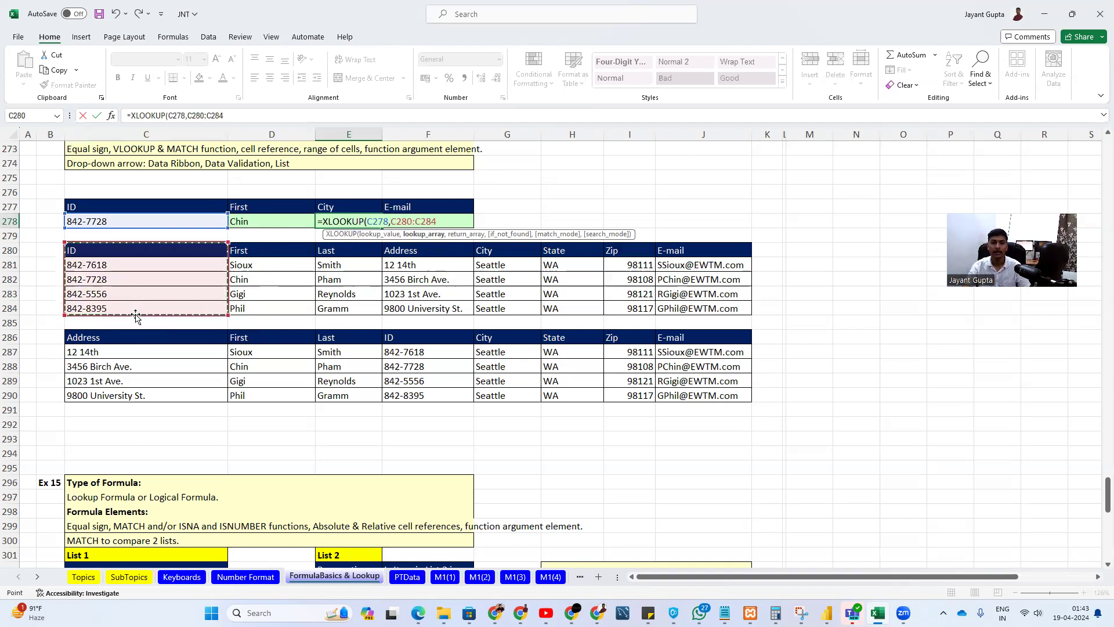
text(,)
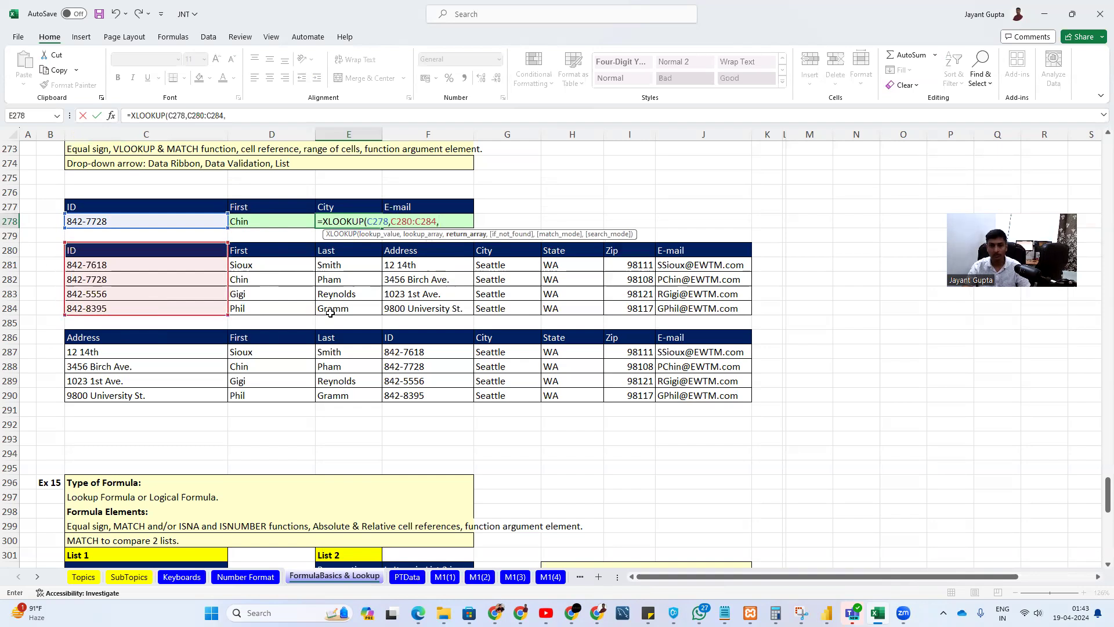
drag(496, 251, 491, 310)
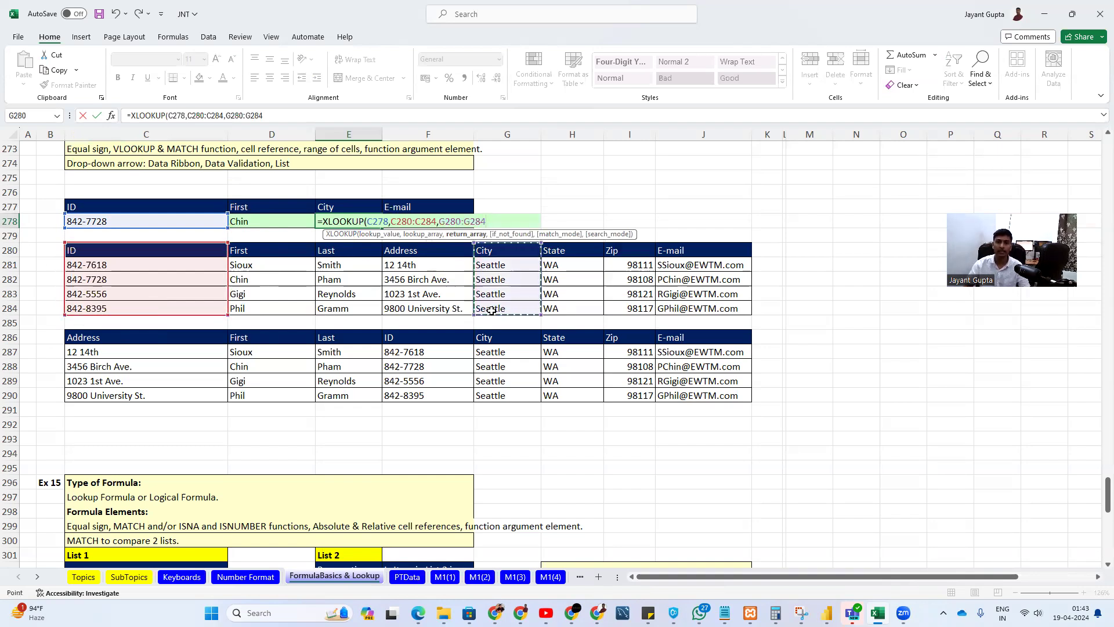
key(ctrl+Return)
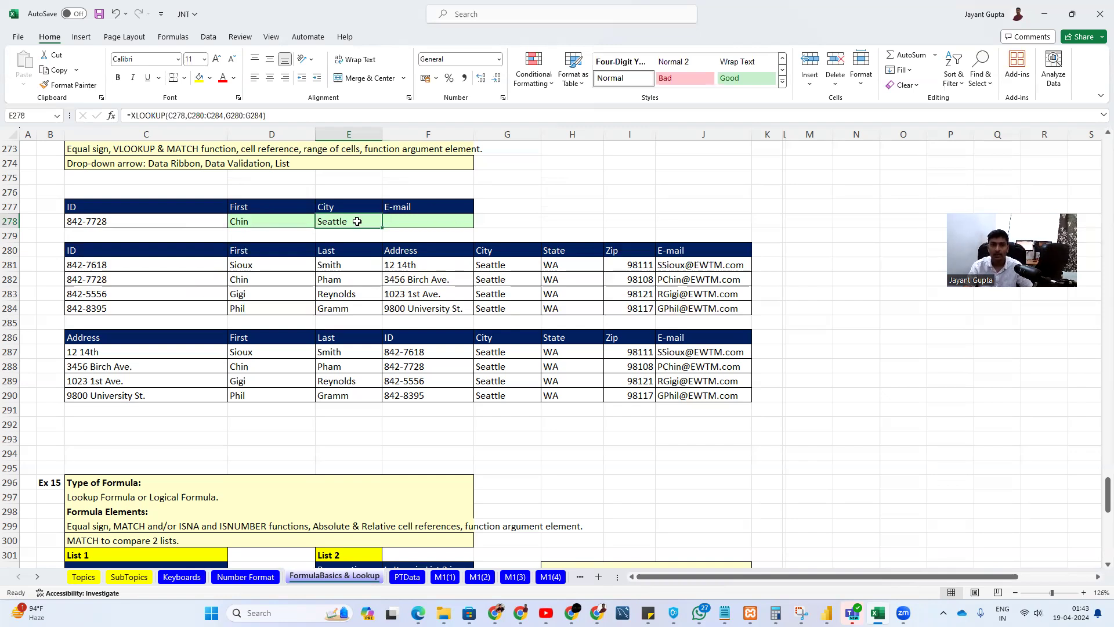
- Compare the lookup ID in C278 with the first table's leading ID column and the second table's ID column F286:F290
click(200, 260)
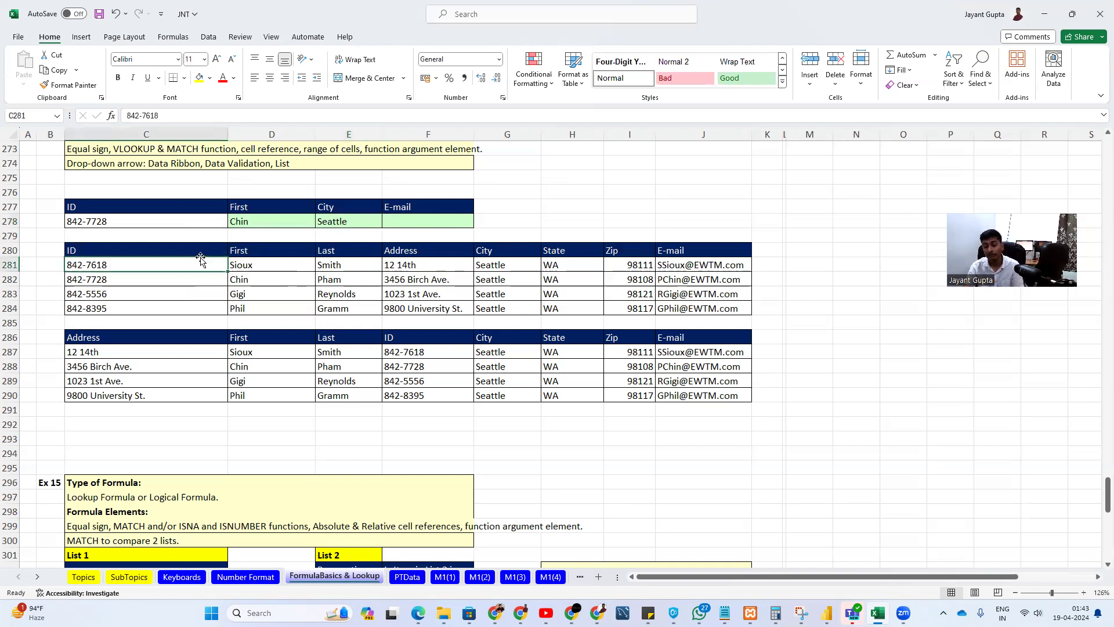
click(203, 250)
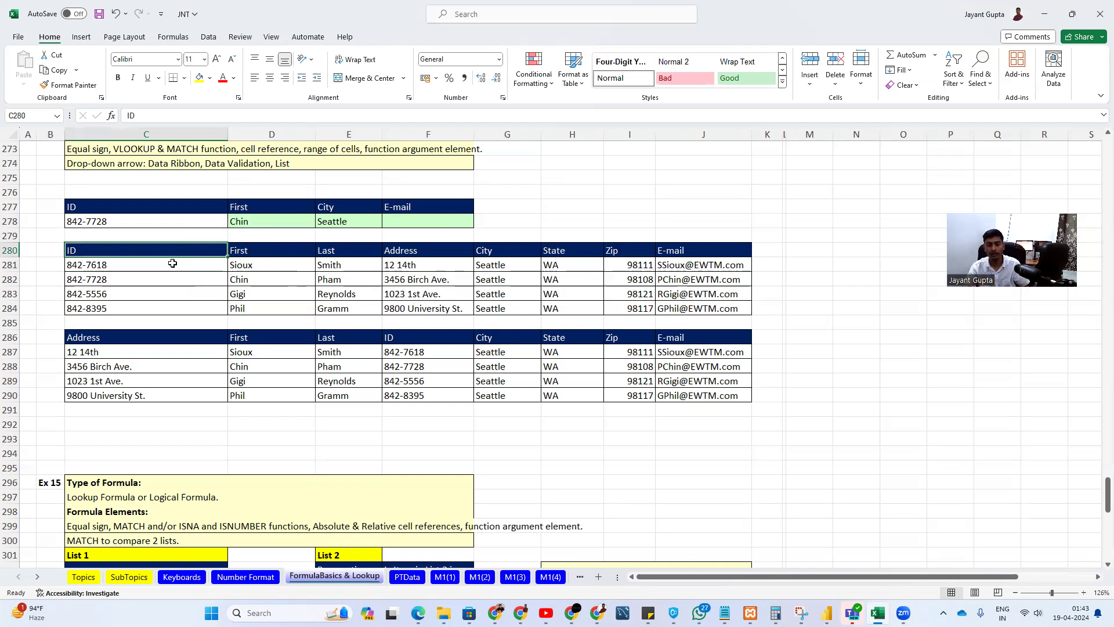
click(141, 223)
drag(122, 248, 733, 400)
click(142, 355)
drag(391, 335, 410, 395)
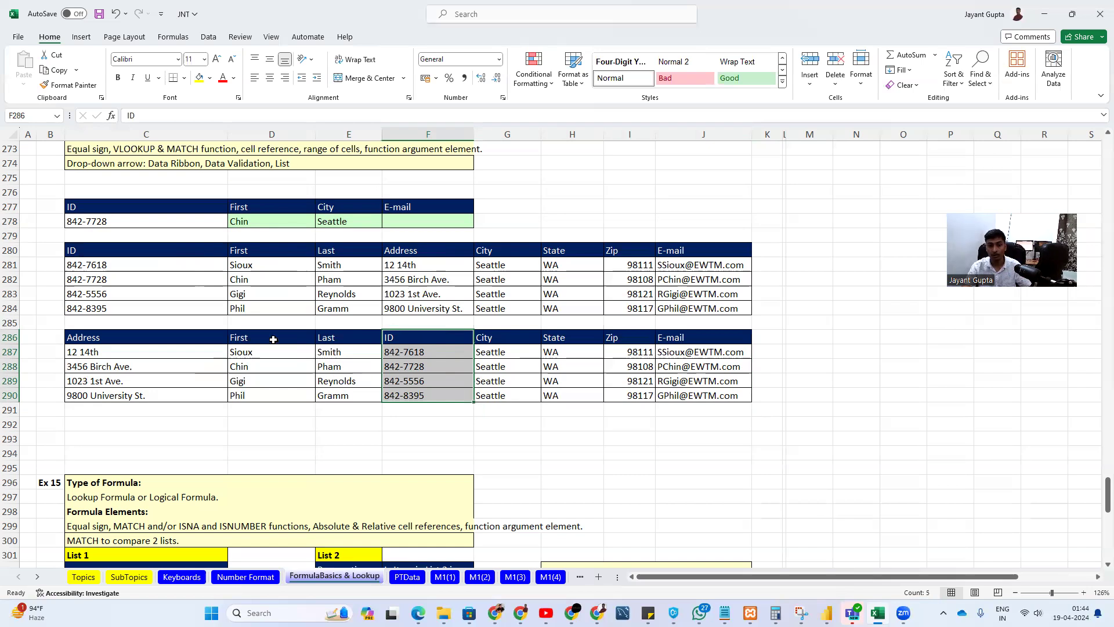
- Compare the First and City lookup formulas with the second table's ranges F286:J290 and C286:E290 on either side of the ID boundary
click(174, 223)
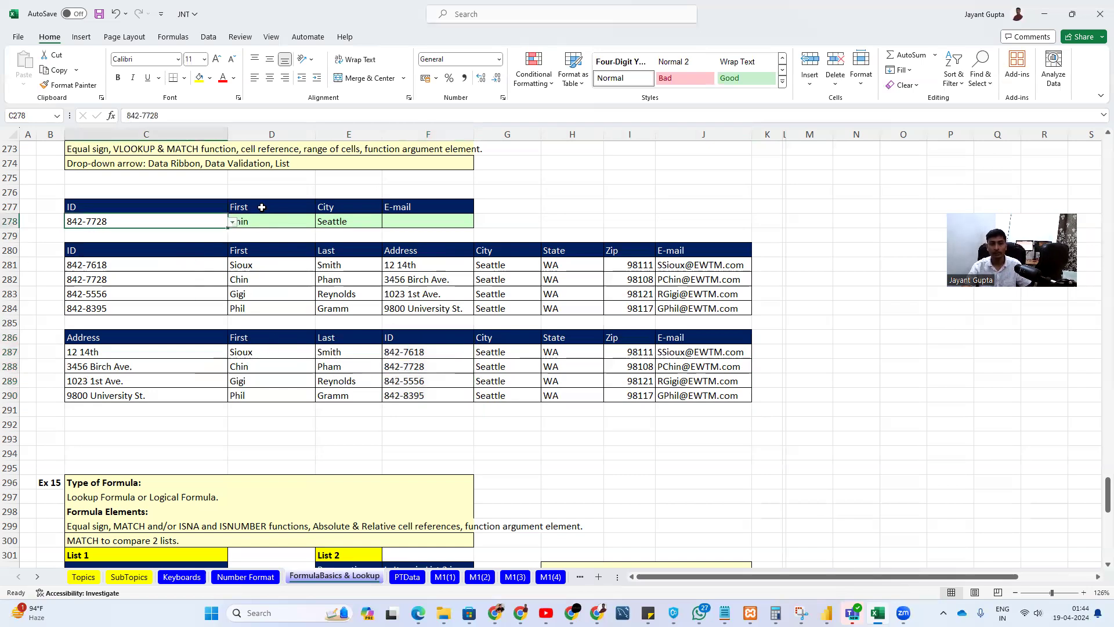
click(258, 222)
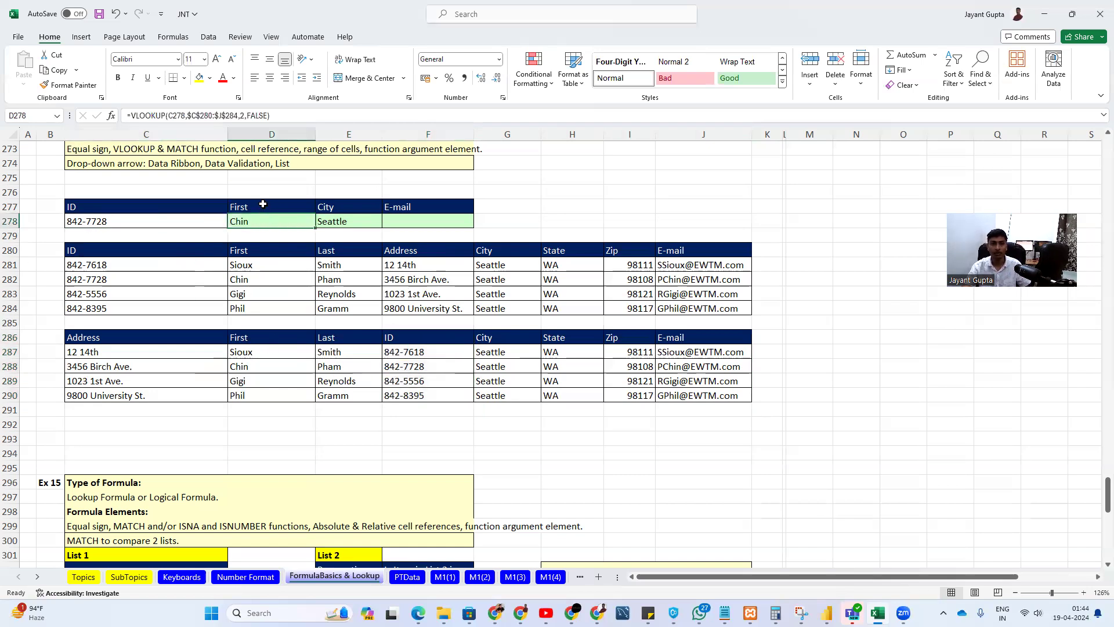
drag(263, 206, 259, 224)
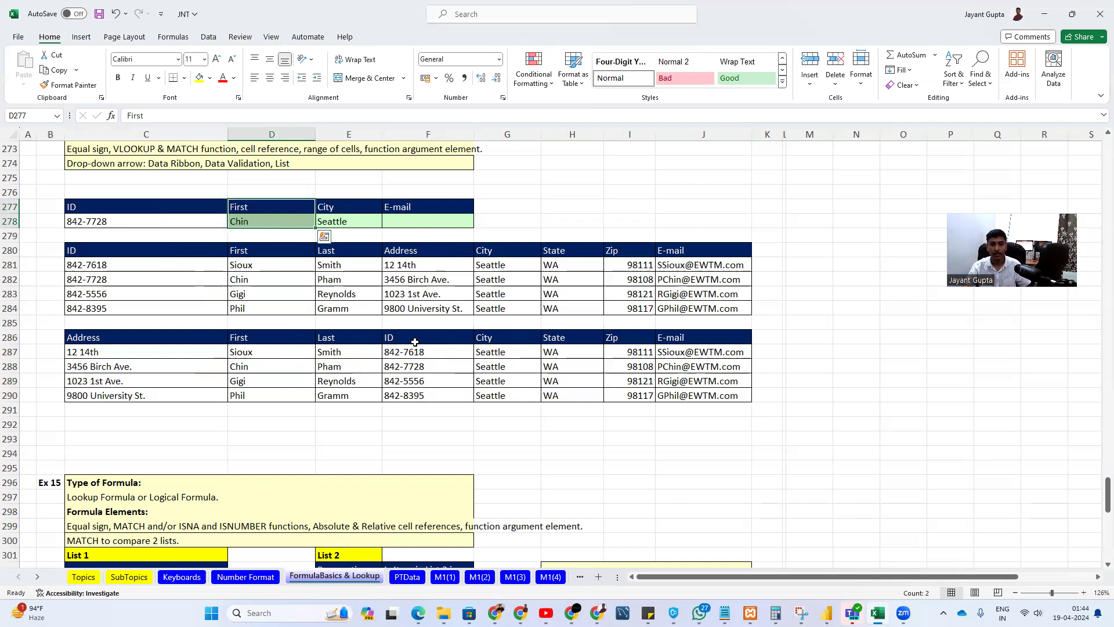
click(414, 333)
drag(414, 332, 745, 395)
drag(407, 337, 703, 390)
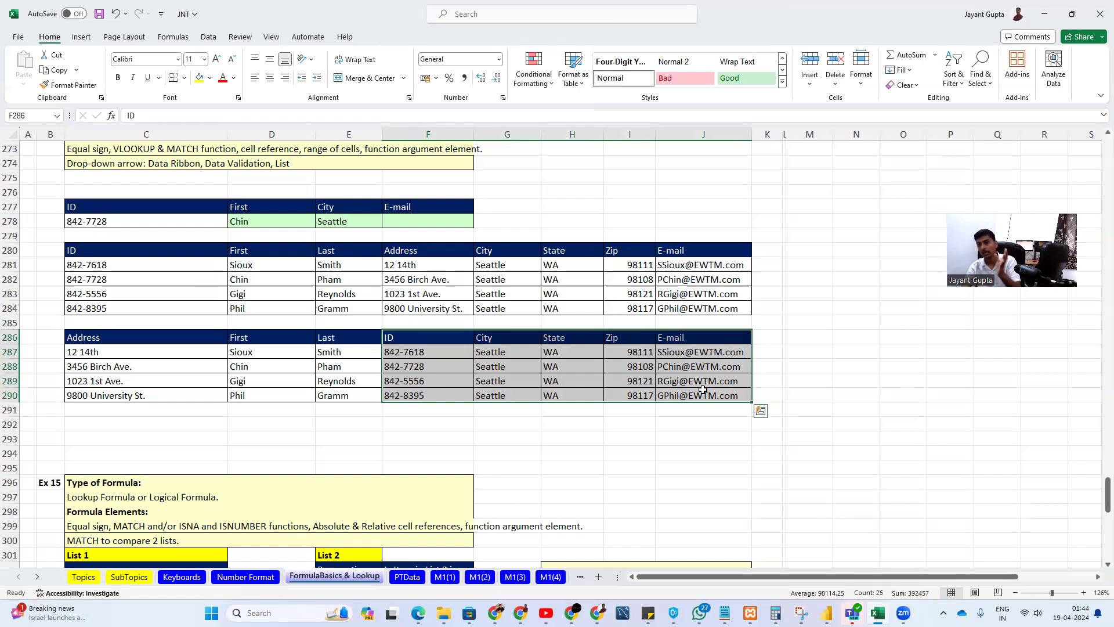
drag(355, 335, 74, 390)
click(353, 230)
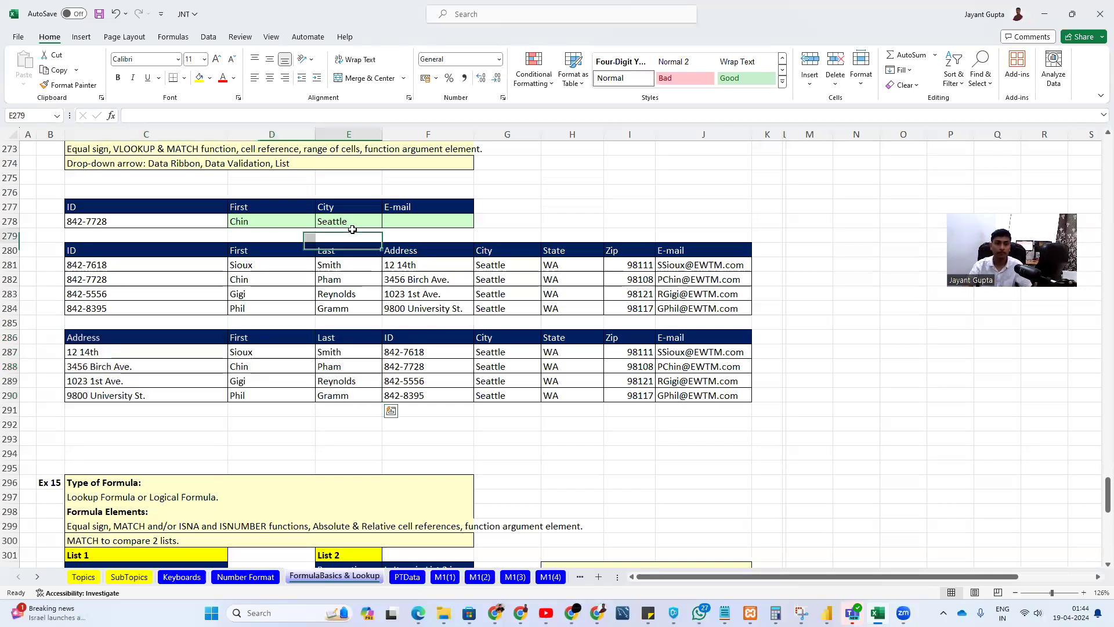
click(354, 219)
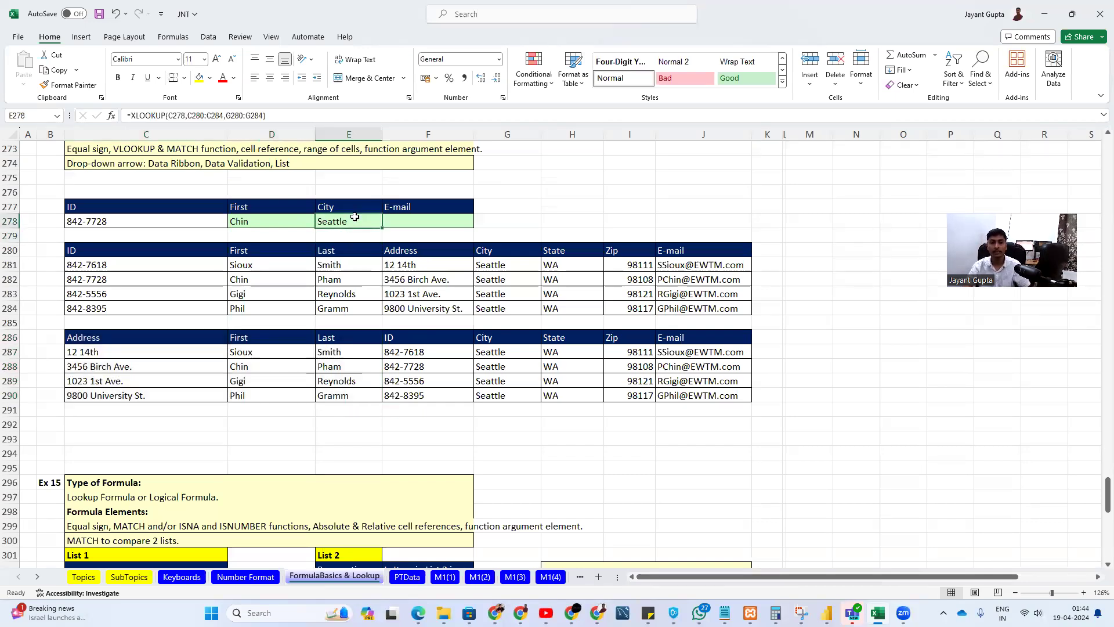
click(431, 221)
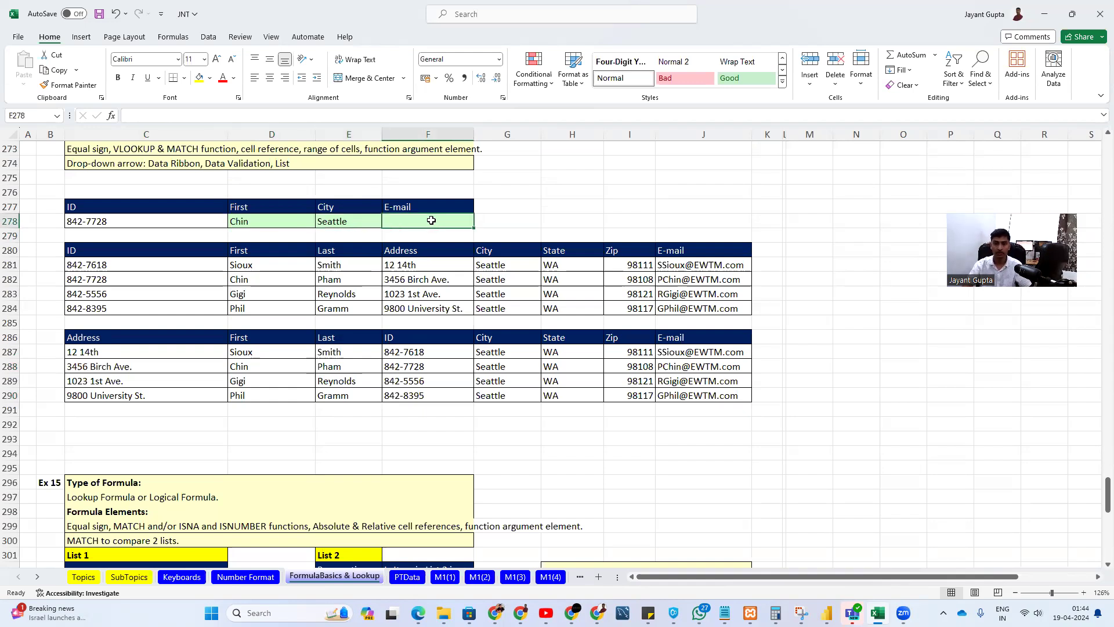
text(=)
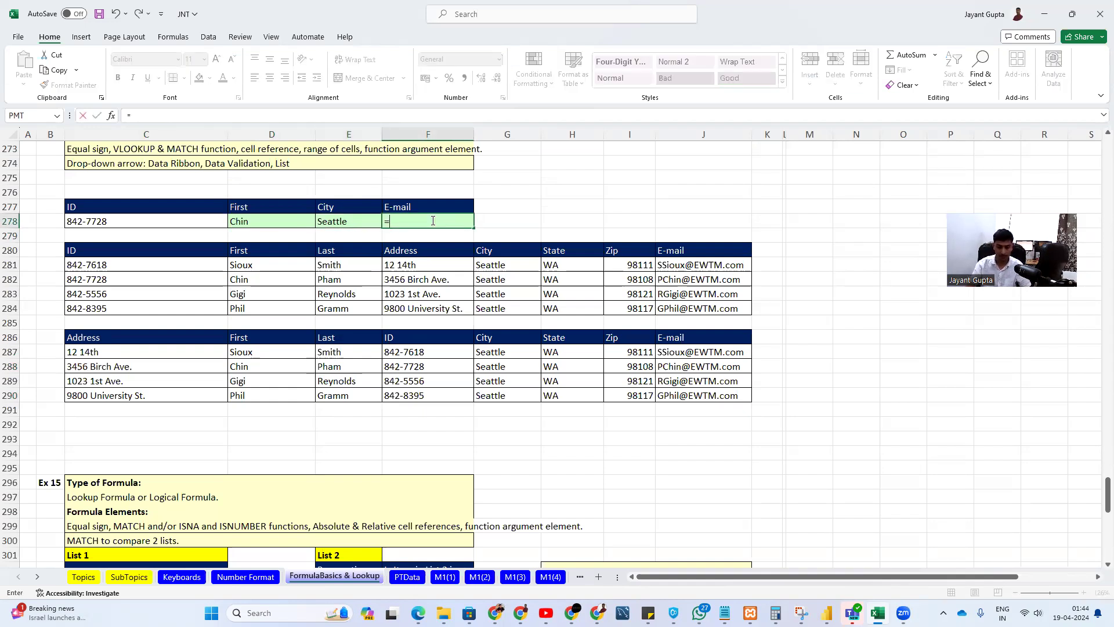
key(Escape)
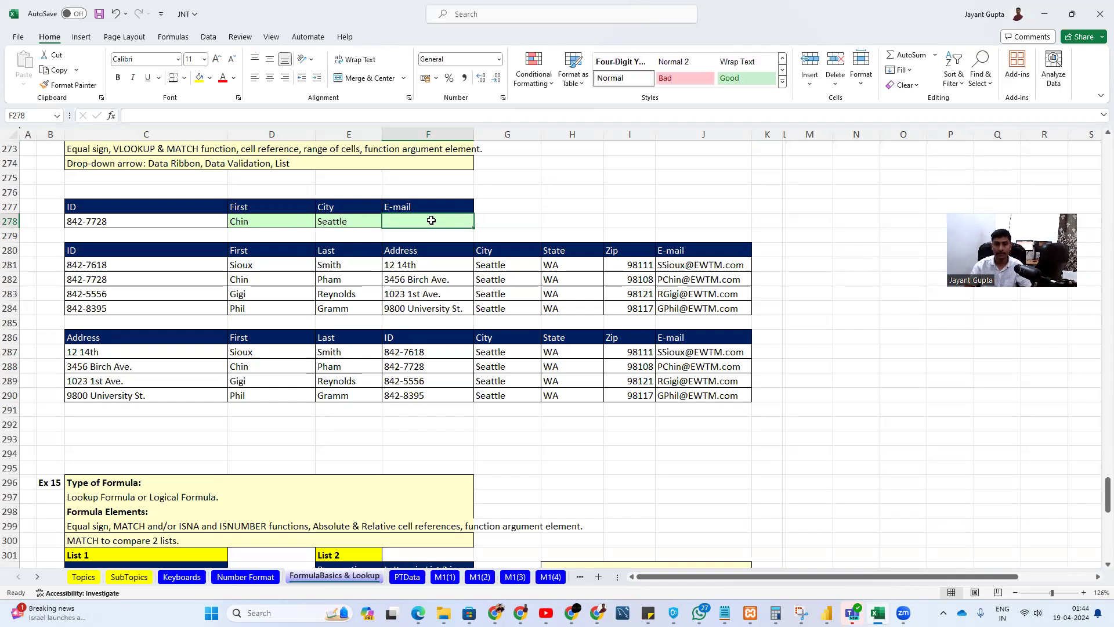
- Replace the E-mail header in F277 with a copy of the Address header from C286
key(Up)
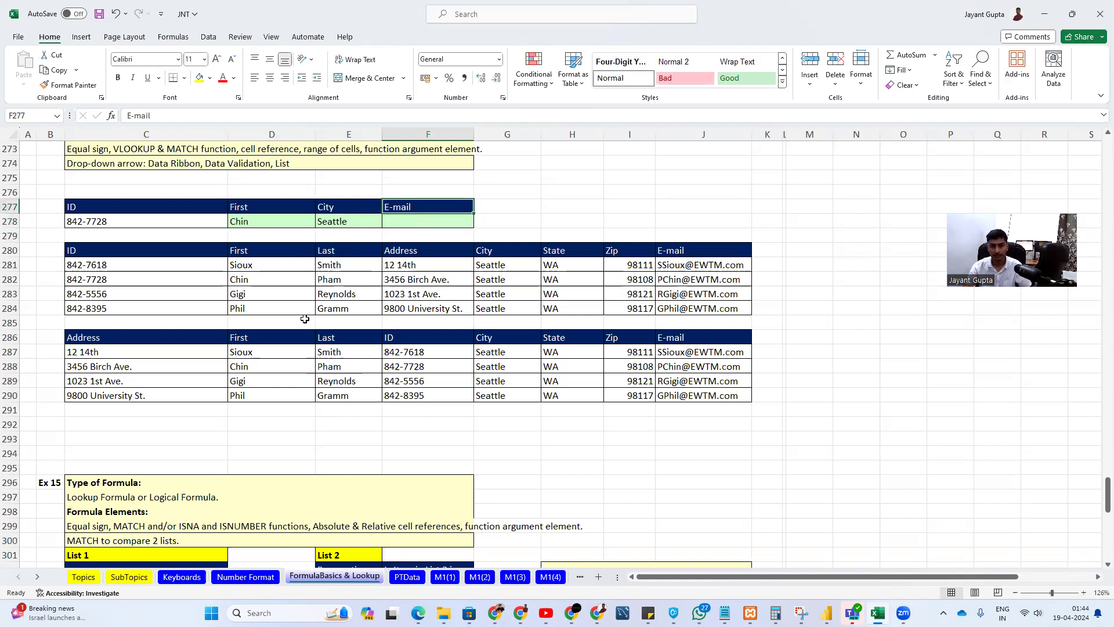
click(93, 340)
key(ctrl+c)
click(405, 200)
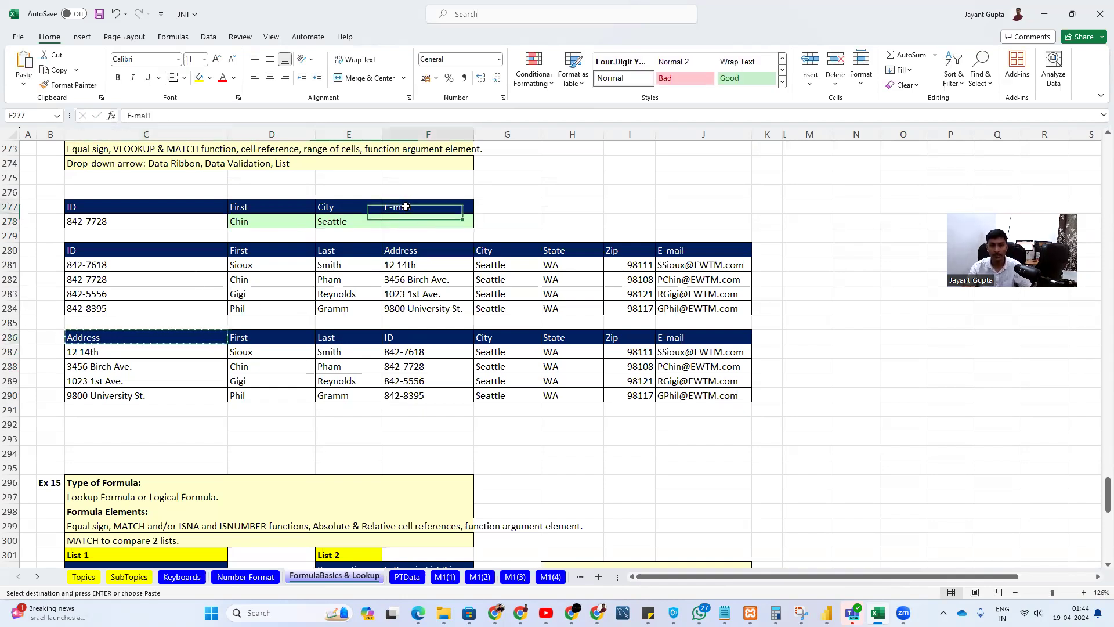
key(ctrl+v)
- Enter =XLOOKUP(C278,F286:F290,C286:C290) in F278 to return the address from the second table
click(413, 224)
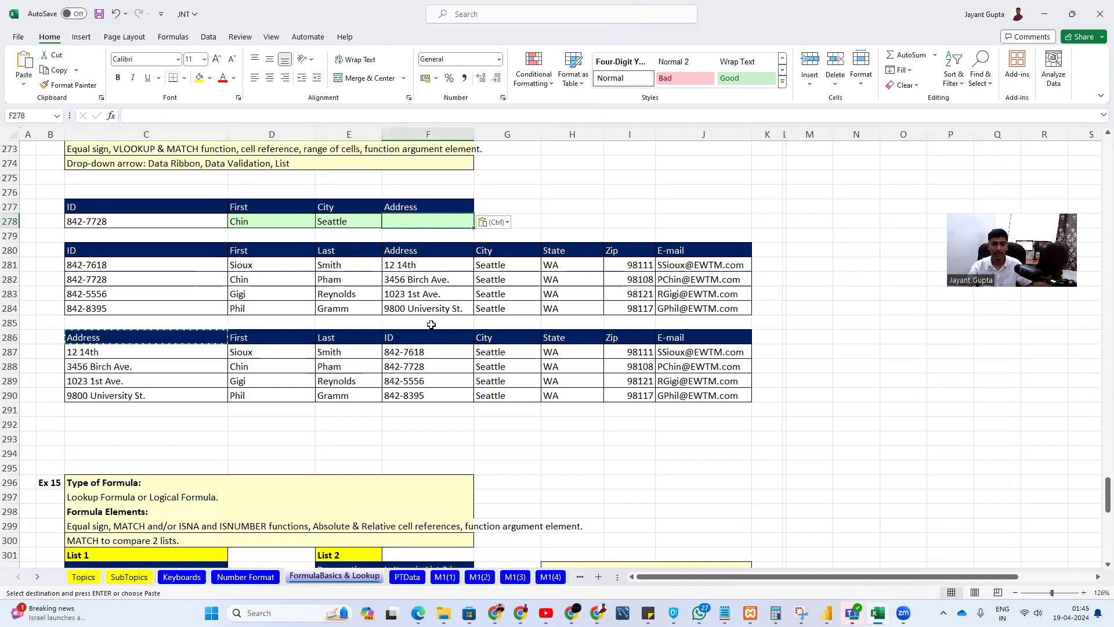
drag(426, 339, 422, 395)
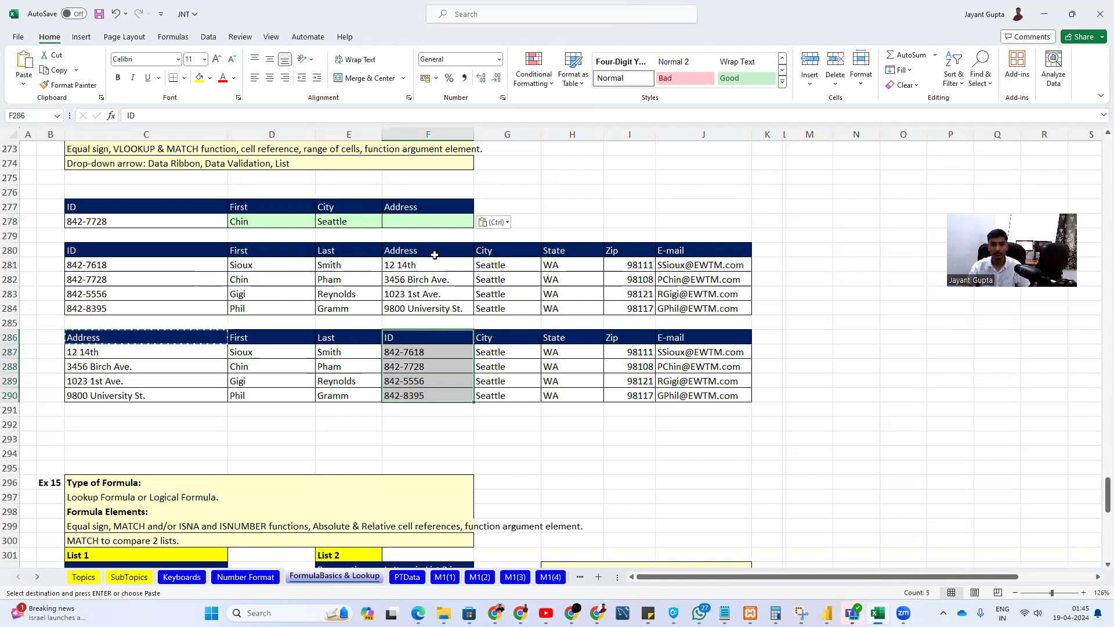
click(423, 221)
text(=)
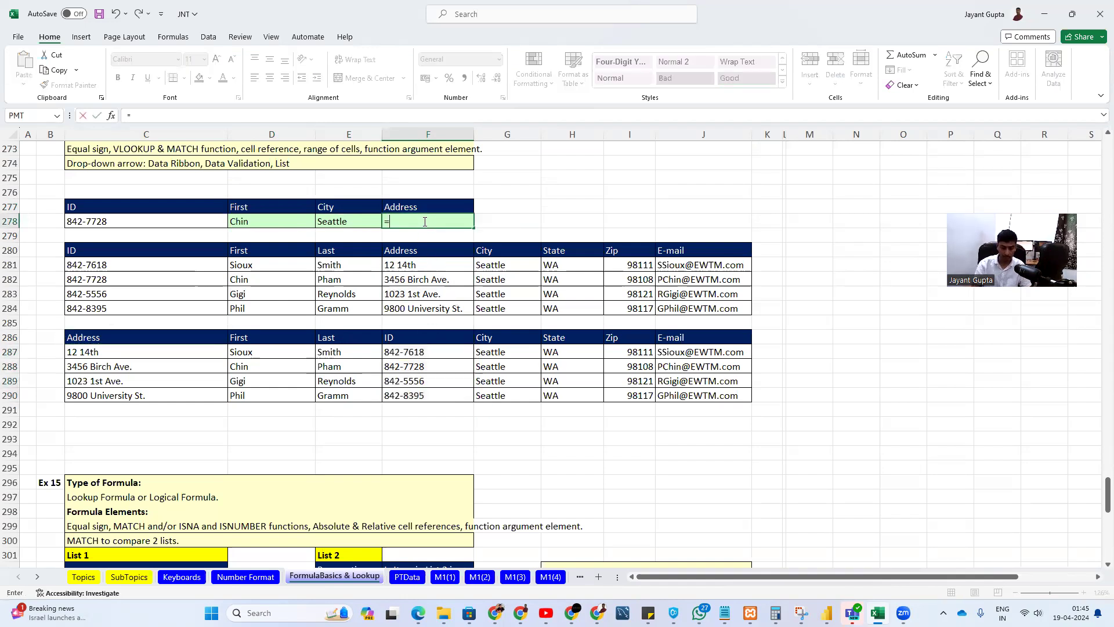
text(xl)
key(Tab)
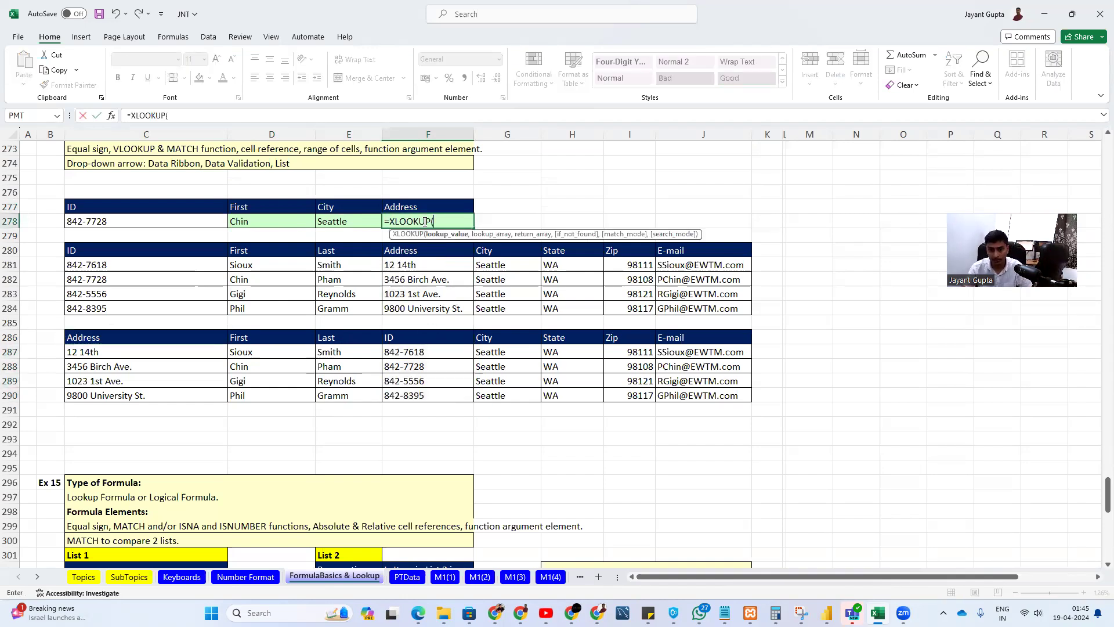
click(114, 215)
text(,)
drag(414, 338, 406, 395)
text(,)
drag(119, 336, 86, 390)
key(Return)
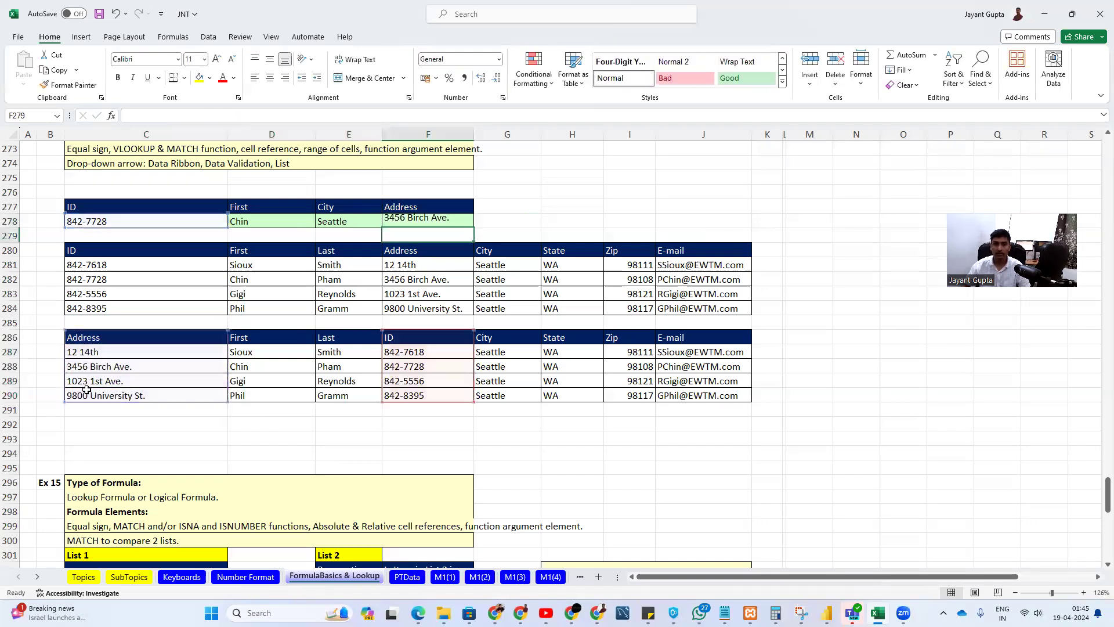
- Review the arguments of the F278 XLOOKUP formula and check the looked-up ID in the second table's ID column
key(Up)
key(F2)
key(Escape)
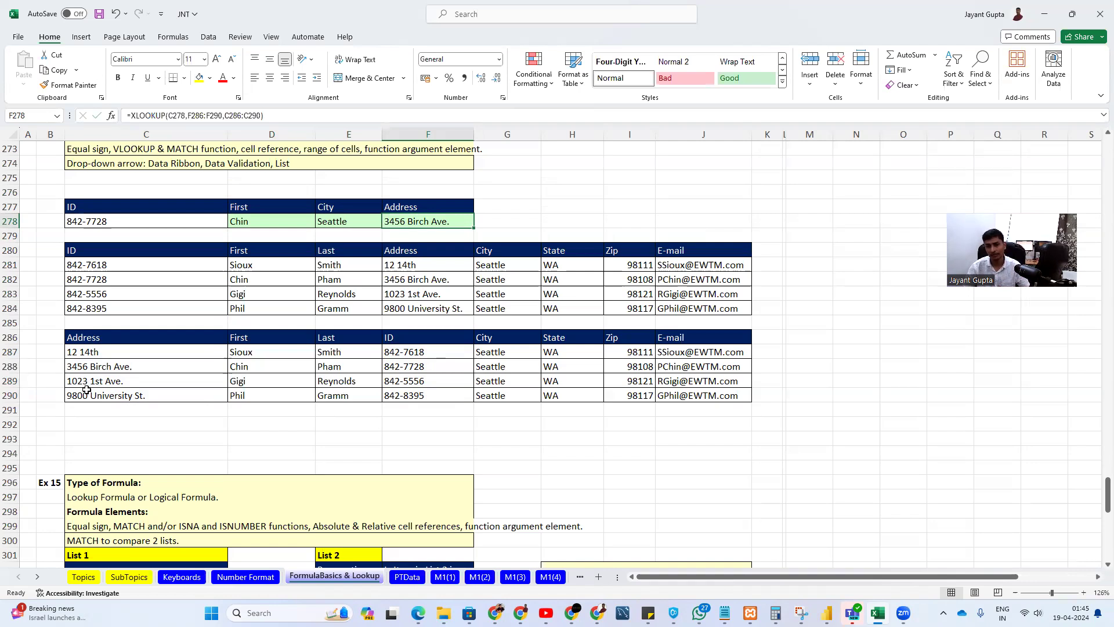
key(F2)
key(BackSpace)
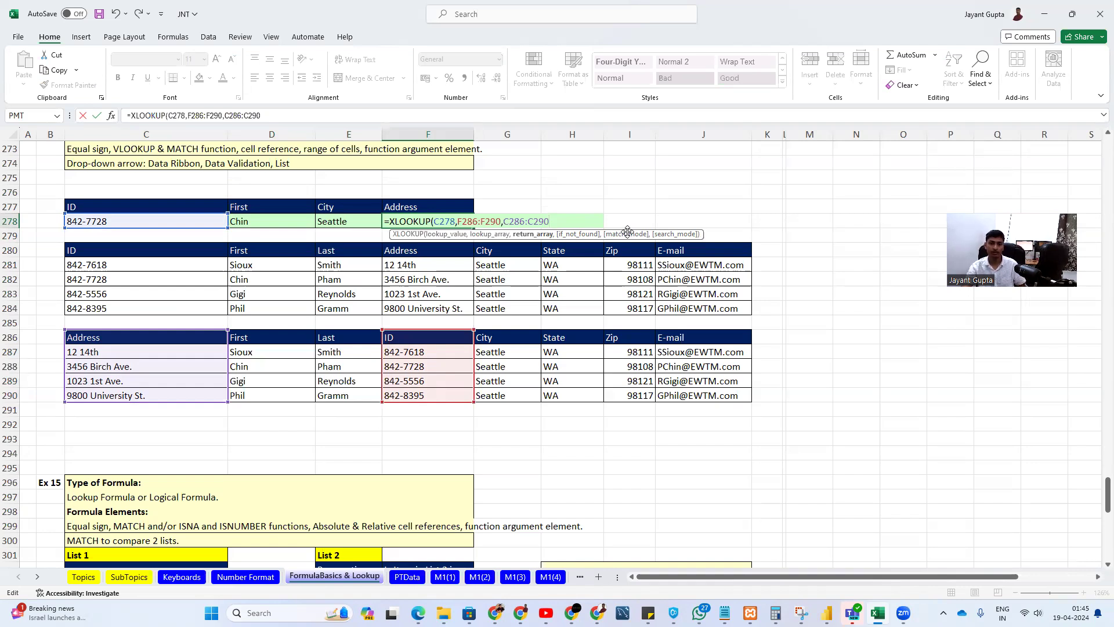
key(ctrl+Return)
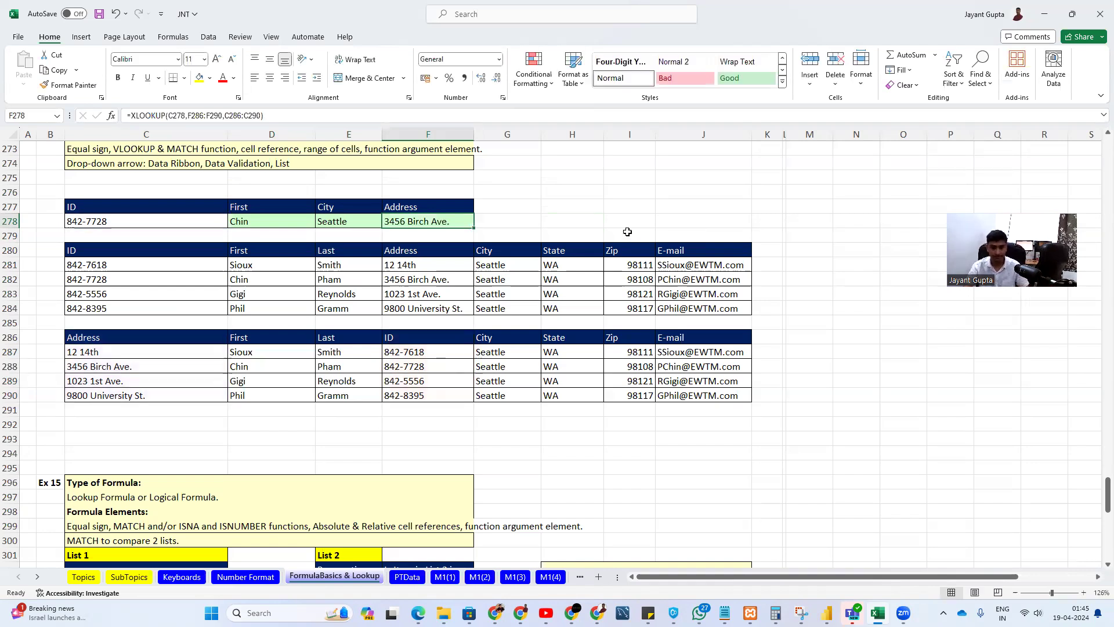
click(405, 369)
scroll(404, 375, up, 5)
scroll(404, 374, down, 5)
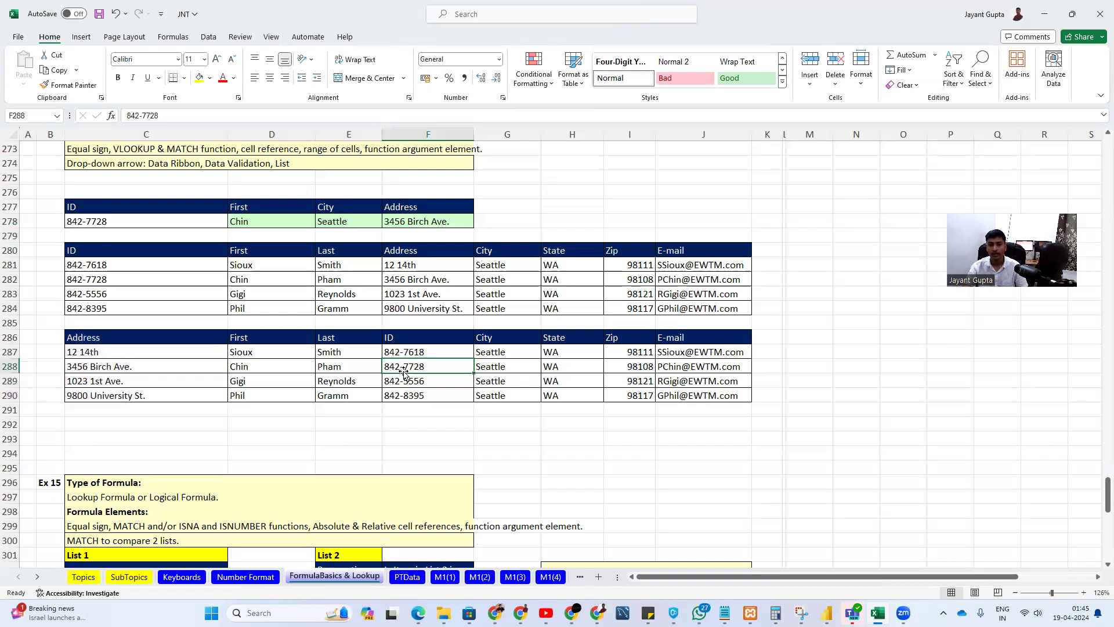
click(409, 342)
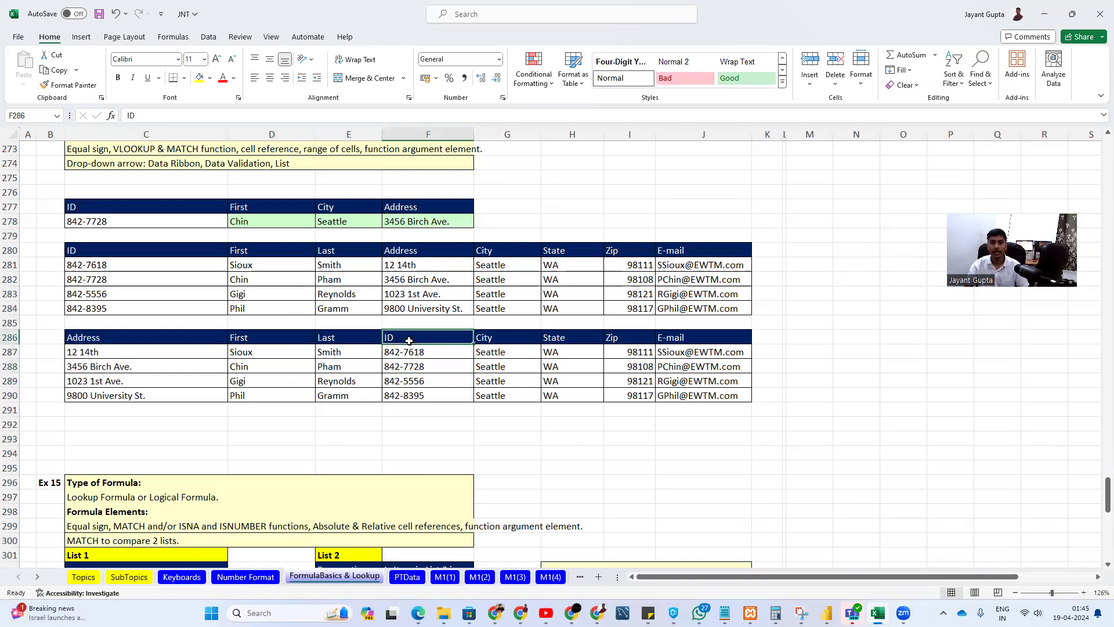